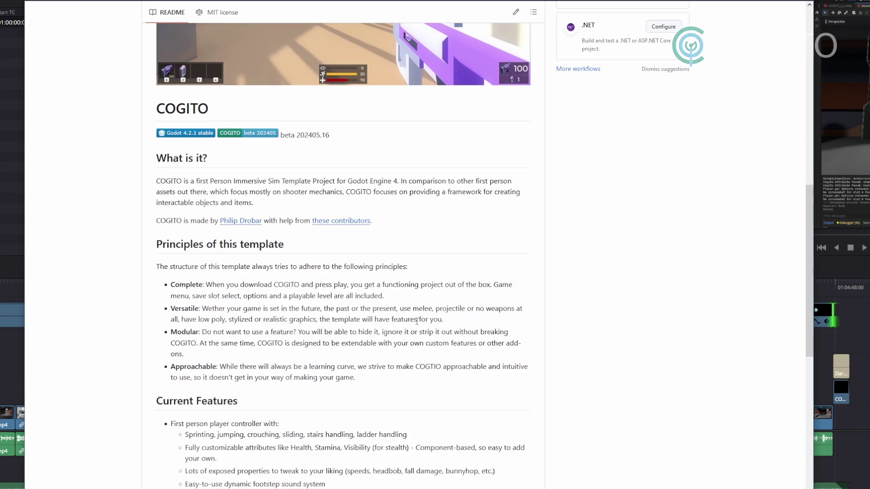
# Look through the COGITO README and the game asset packs on the creator's itch.io page
pyautogui.scroll(-4, 412, 320)
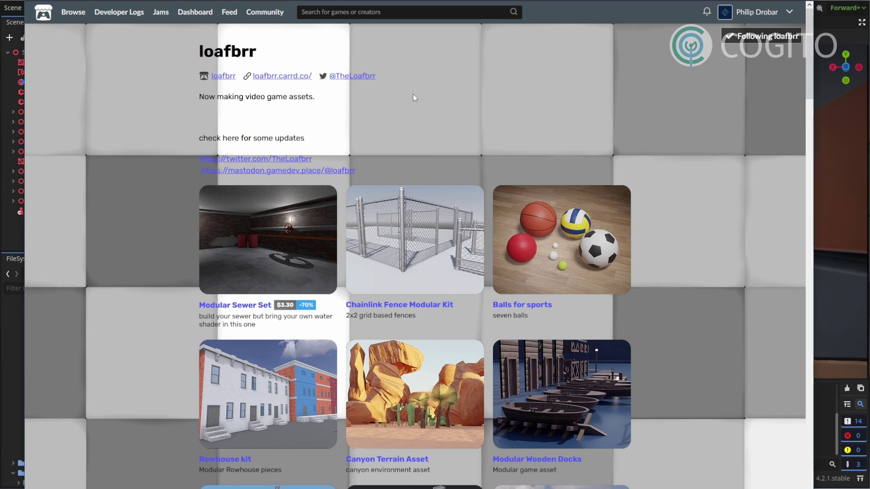
pyautogui.scroll(-4, 414, 136)
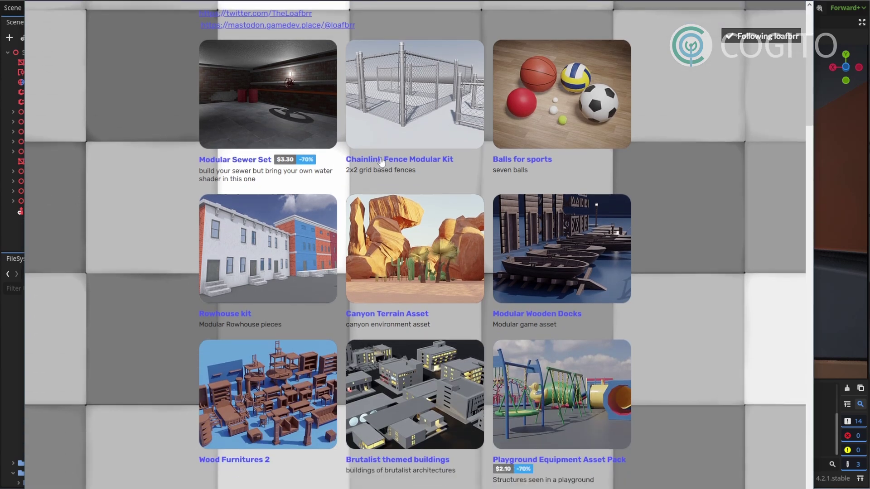
pyautogui.scroll(-3, 463, 176)
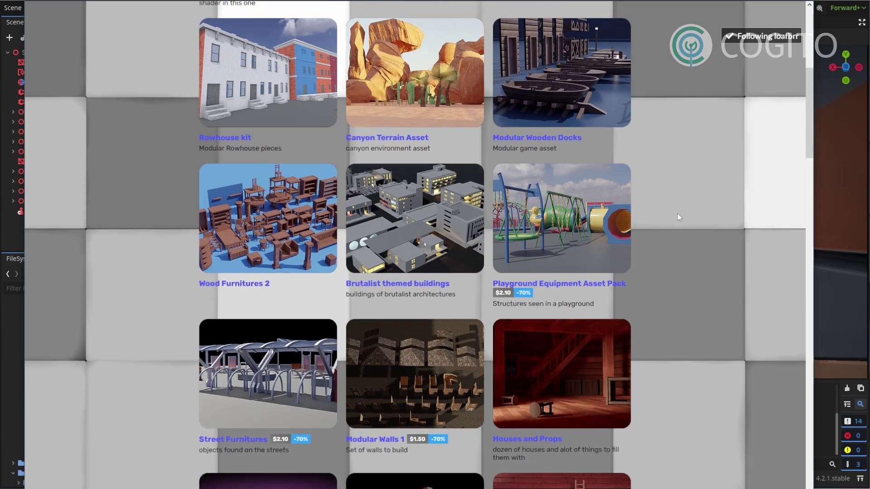
pyautogui.scroll(2, 705, 217)
pyautogui.scroll(4, 708, 221)
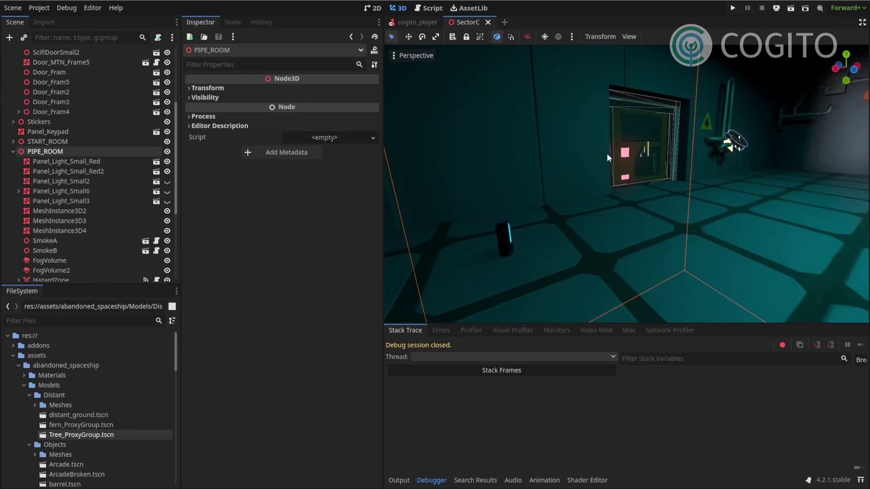
# Select the Sci-fi Ice Granade mesh on the pipe room floor and examine it up close
pyautogui.moveTo(607, 153); pyautogui.dragTo(645, 162, button='right')
pyautogui.click(621, 180)
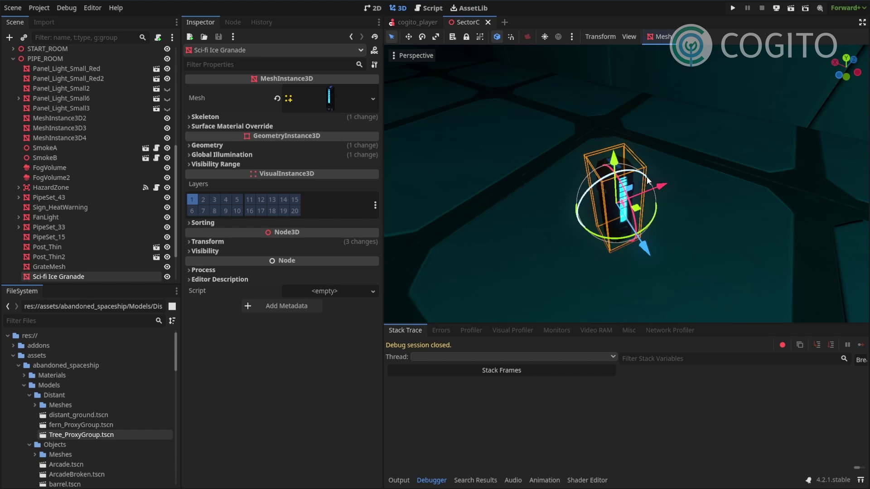
pyautogui.scroll(3, 655, 182)
pyautogui.scroll(4, 661, 184)
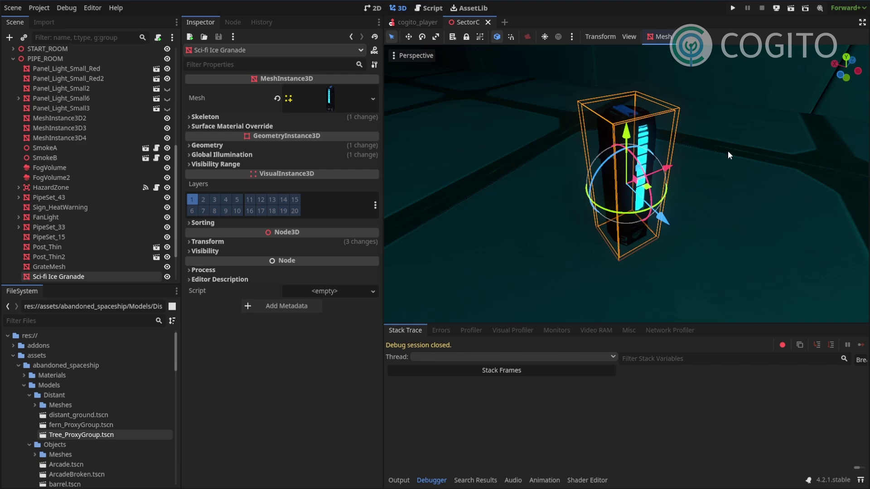
pyautogui.moveTo(728, 150); pyautogui.dragTo(680, 159, button='middle')
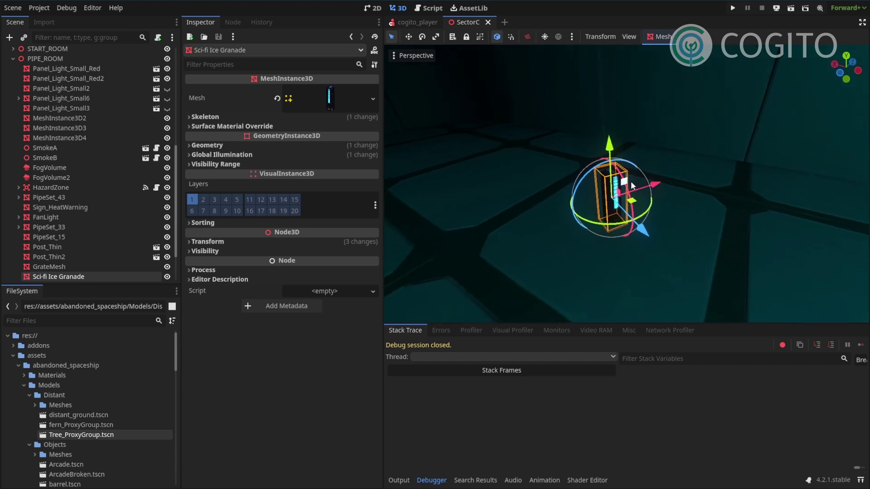
pyautogui.press('f')
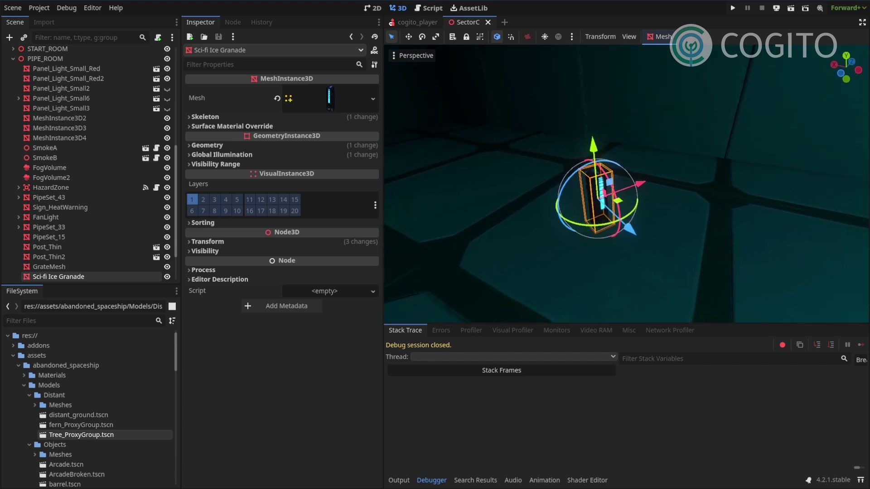
pyautogui.moveTo(633, 175); pyautogui.dragTo(674, 193, button='middle')
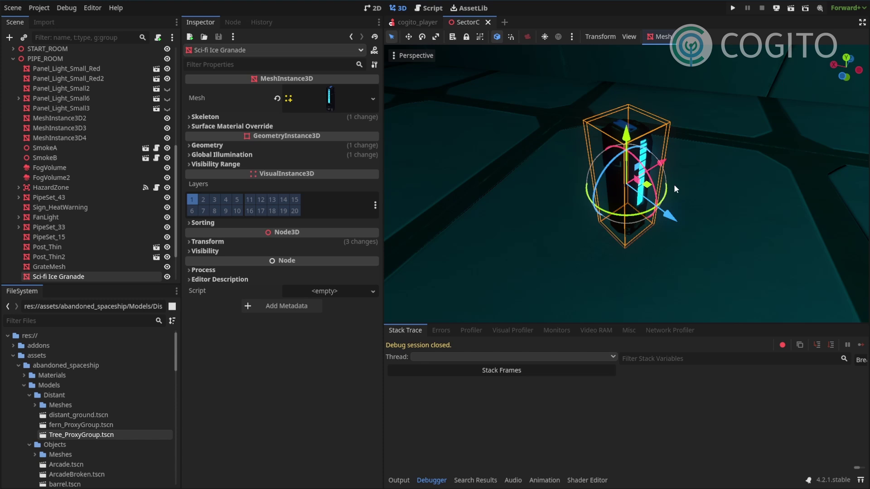
pyautogui.scroll(2, 676, 183)
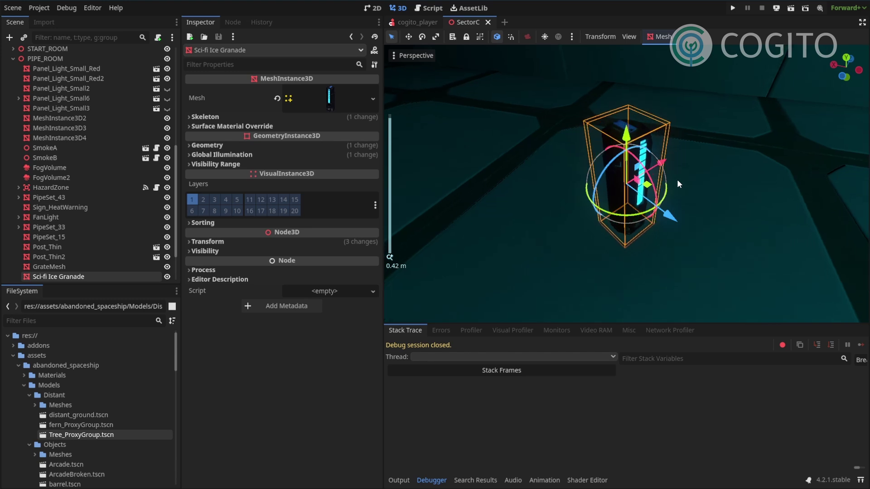
pyautogui.moveTo(678, 184); pyautogui.dragTo(679, 162, button='middle')
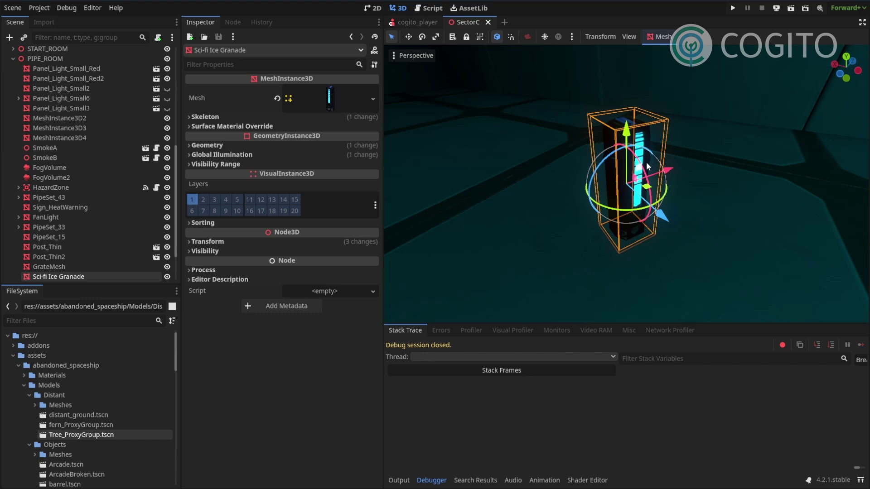
# Add a RigidBody3D node as a child of the Sci-fi Ice Granade mesh
pyautogui.scroll(-3, 59, 235)
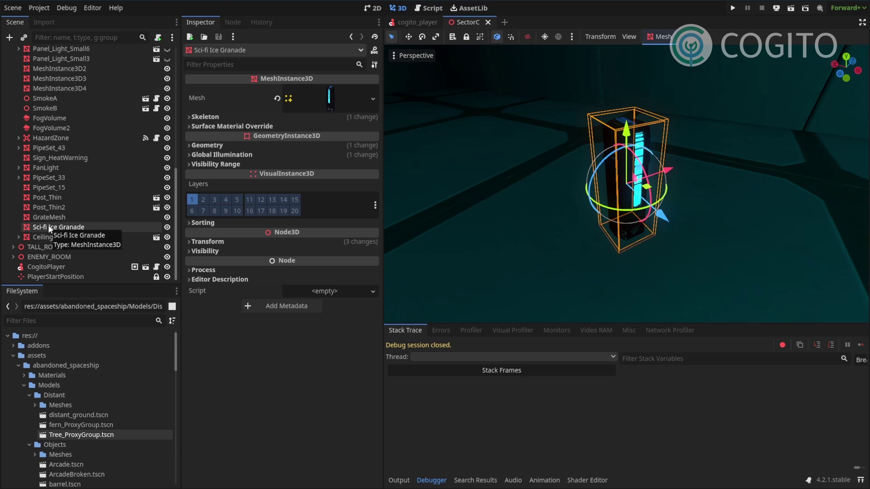
pyautogui.rightClick(48, 224)
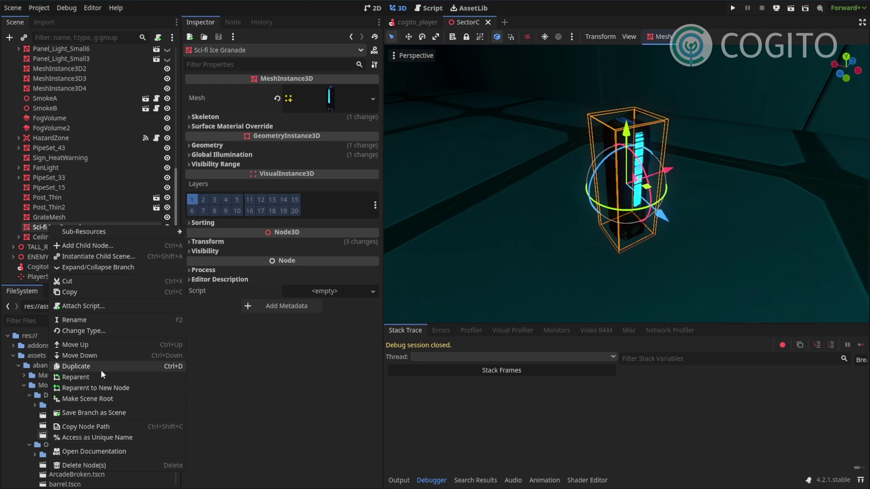
pyautogui.click(93, 245)
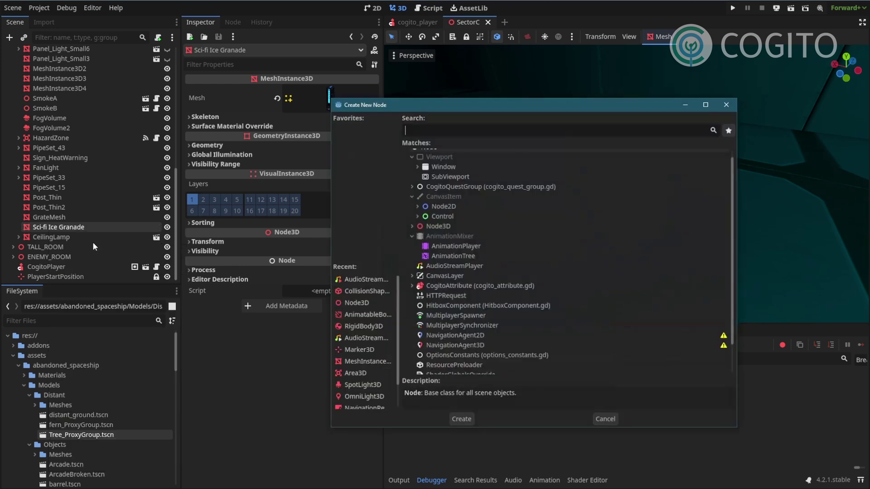
pyautogui.write('N')
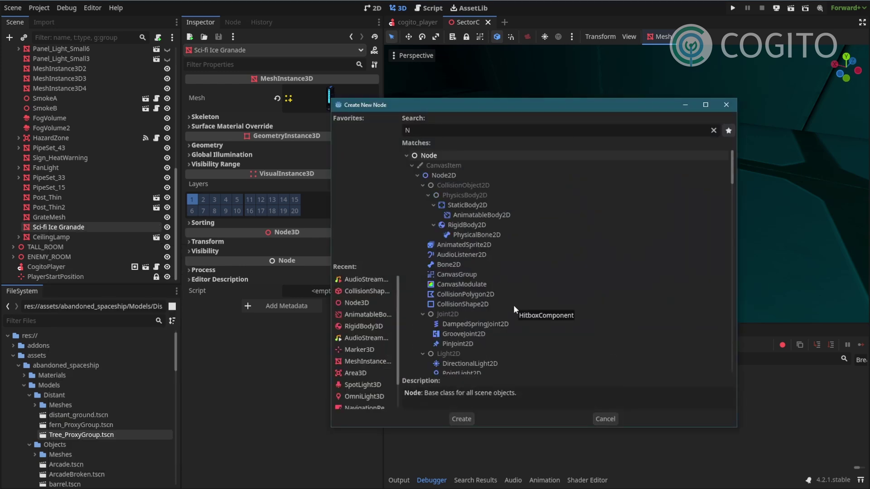
pyautogui.press('BackSpace')
pyautogui.write('R')
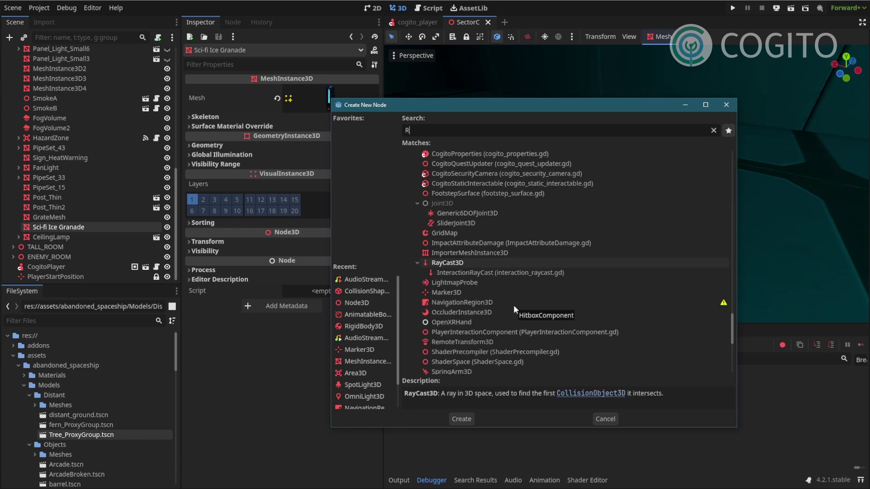
pyautogui.write('igidbod')
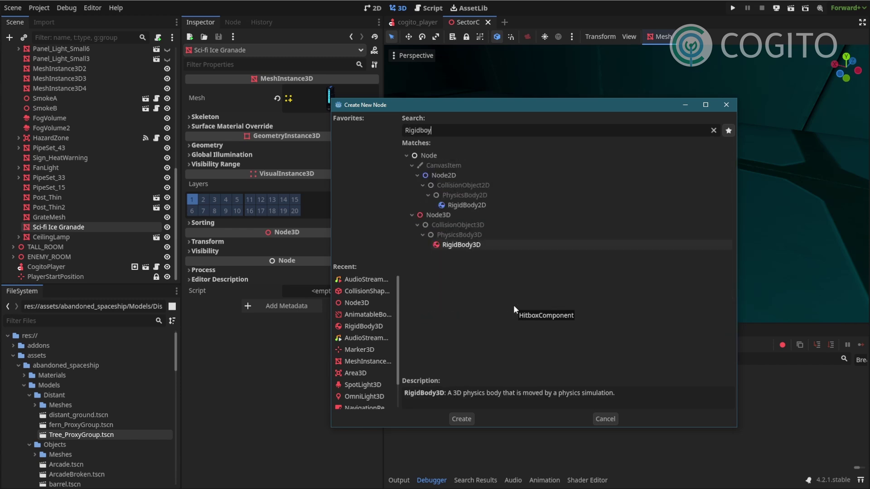
pyautogui.press('Return')
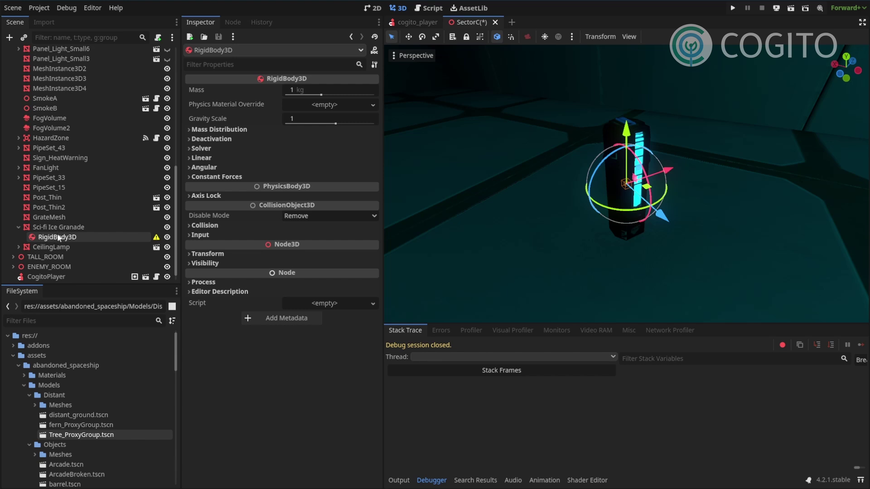
# Swap the hierarchy so the Sci-fi Ice Granade mesh is a child of the RigidBody3D node
pyautogui.moveTo(61, 235); pyautogui.dragTo(53, 228)
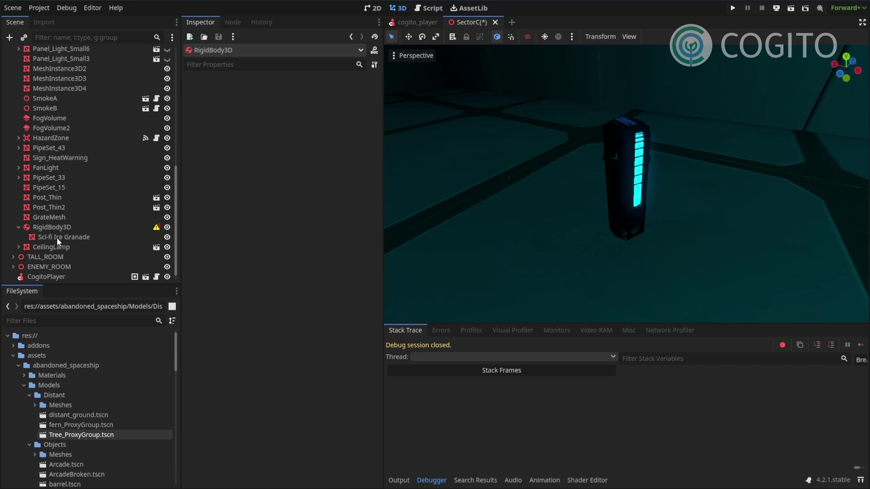
pyautogui.click(52, 236)
pyautogui.click(54, 226)
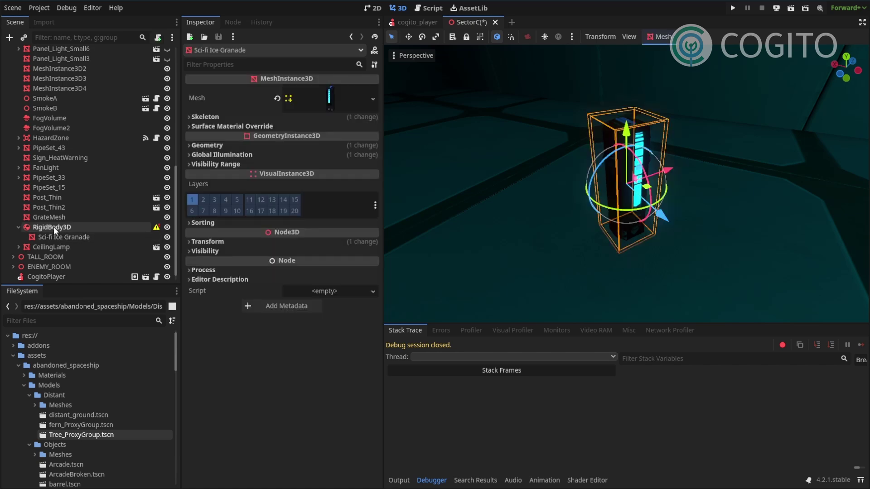
pyautogui.click(60, 235)
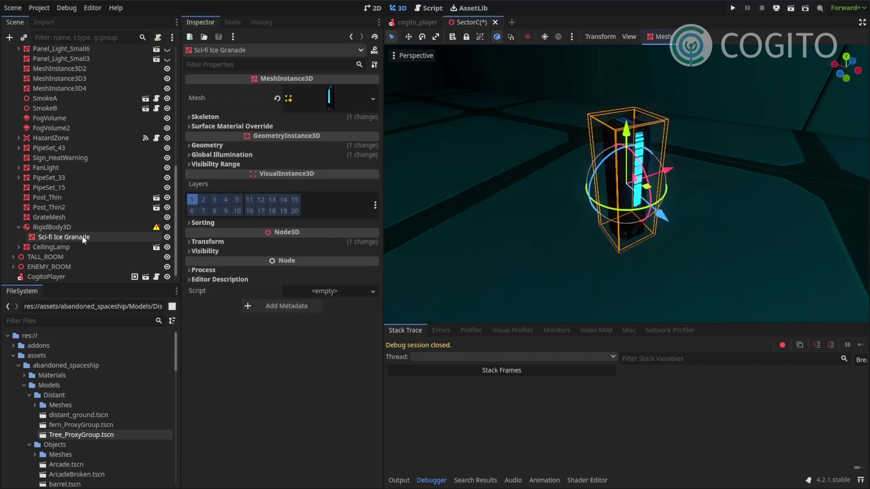
# Rename the Sci-fi Ice Granade node as MedipackMesh
pyautogui.rightClick(82, 236)
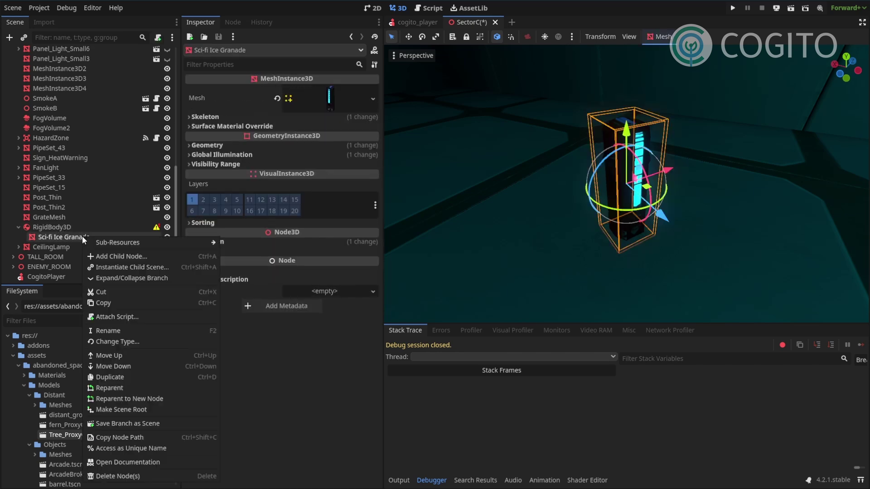
pyautogui.click(136, 331)
pyautogui.write('MedipackMesh')
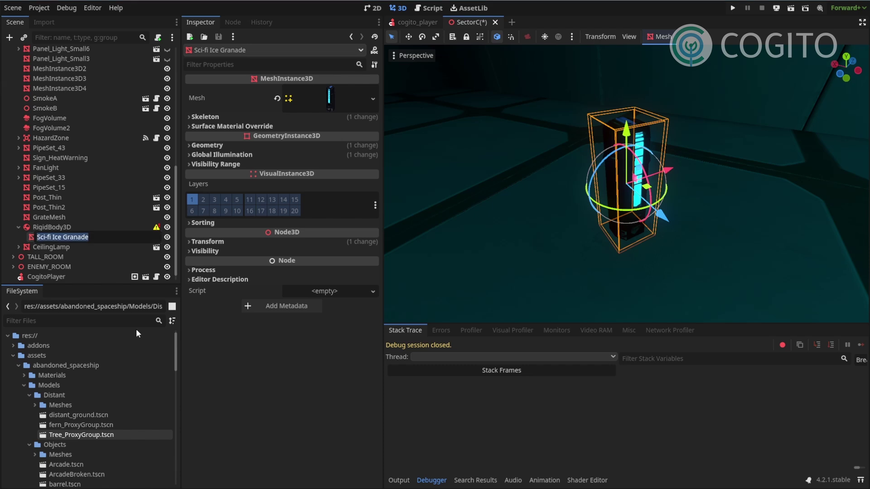
pyautogui.press('Return')
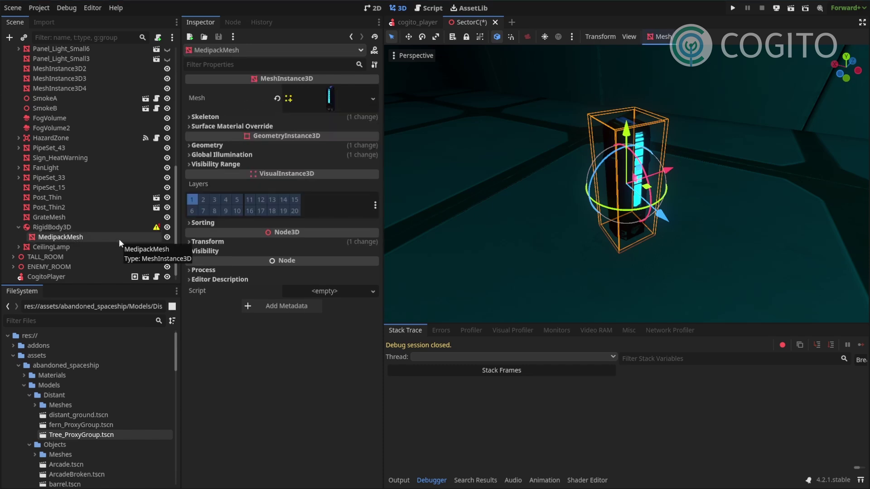
# Save the RigidBody3D branch as a new scene named pickup_medipack.tscn in the GAME_TUTORIAL folder
pyautogui.click(48, 228)
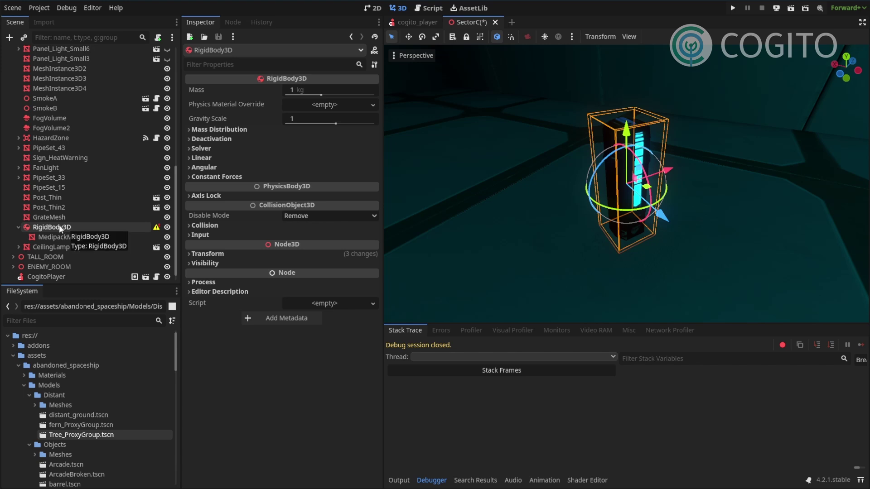
pyautogui.rightClick(58, 225)
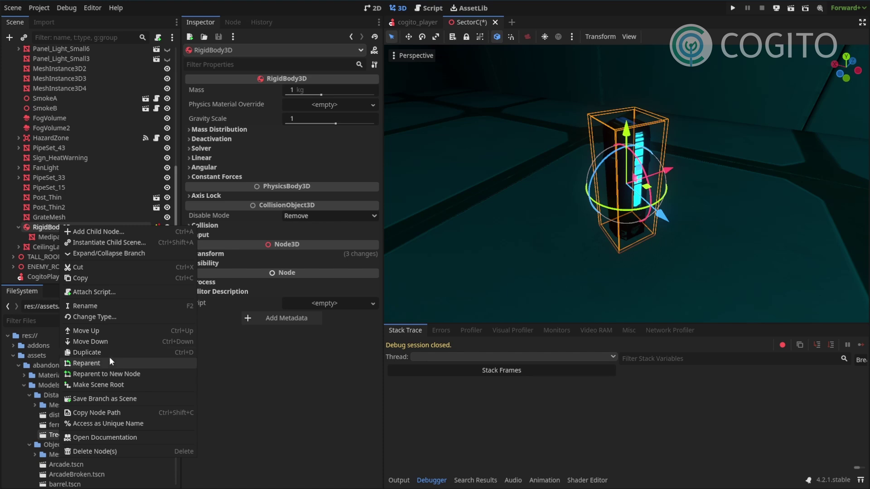
pyautogui.click(115, 398)
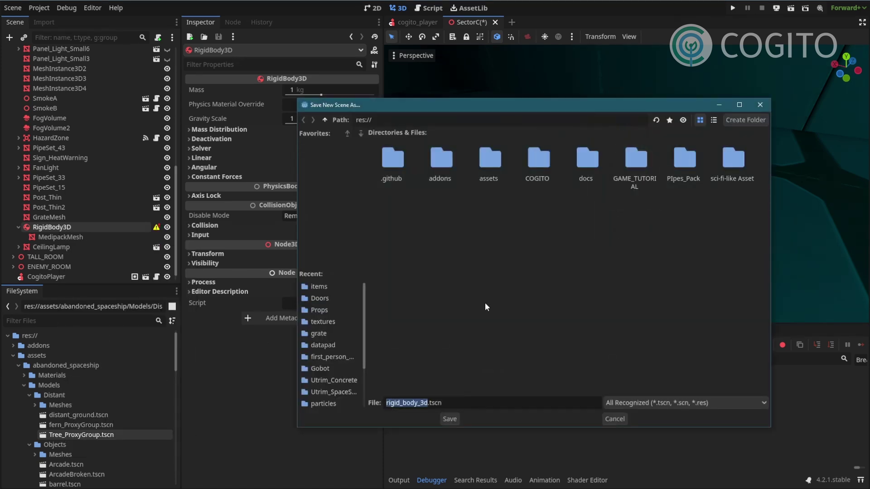
pyautogui.doubleClick(643, 162)
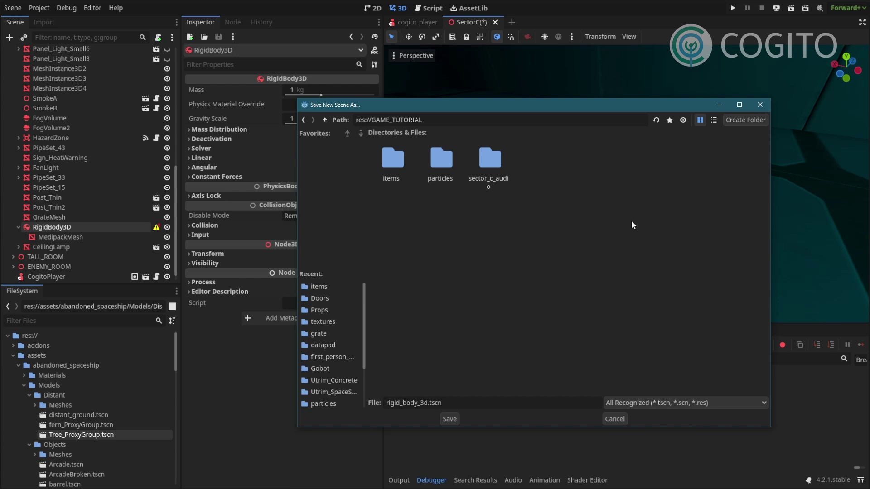
pyautogui.moveTo(429, 402); pyautogui.dragTo(341, 401)
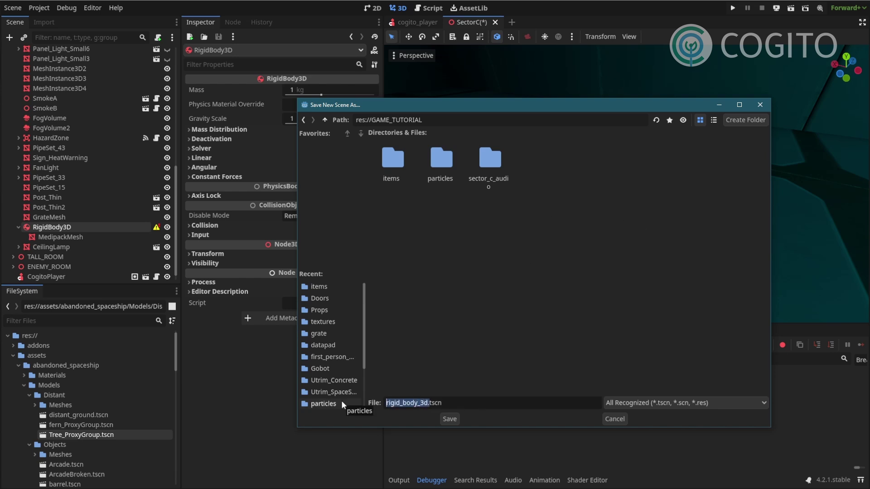
pyautogui.write('pickup_')
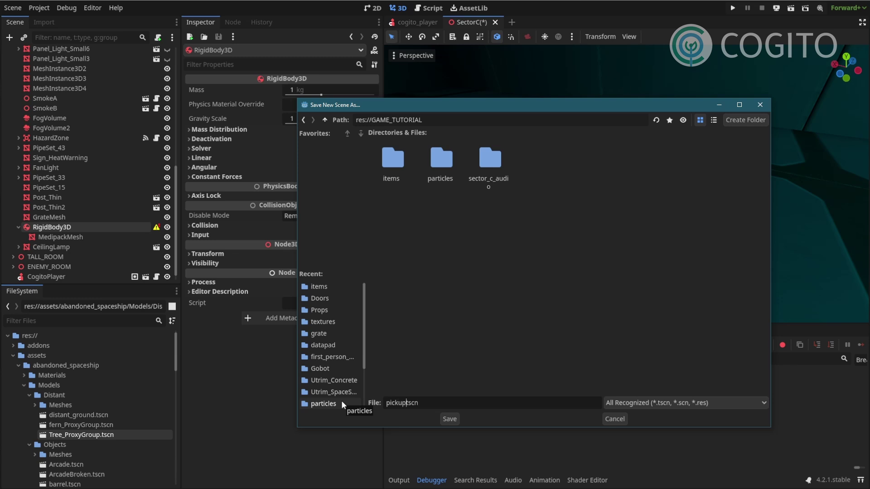
pyautogui.write('me')
pyautogui.write('pack')
pyautogui.press('Return')
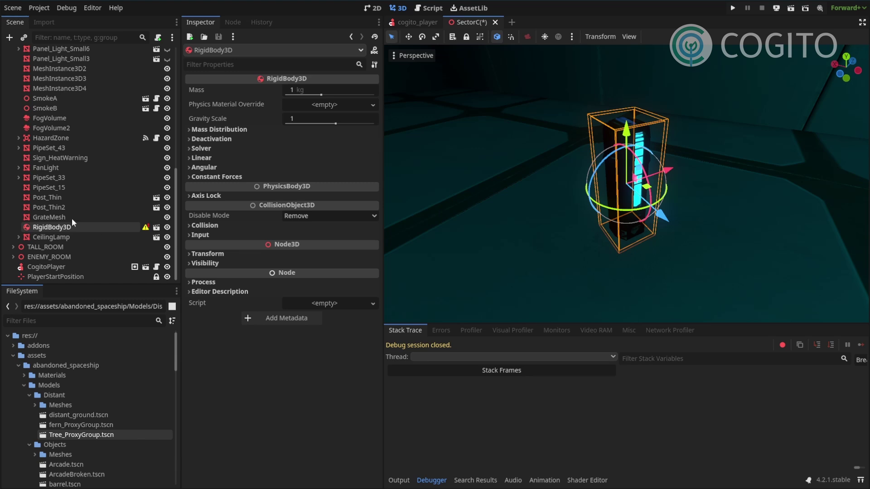
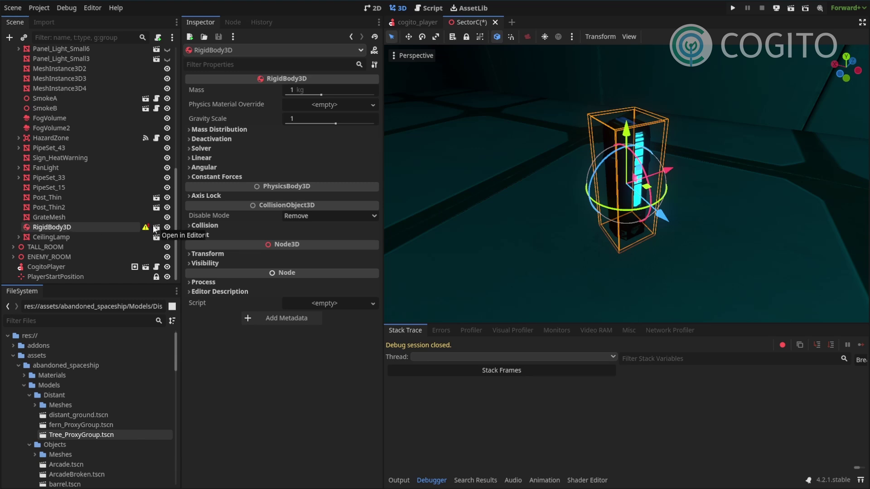
pyautogui.doubleClick(53, 227)
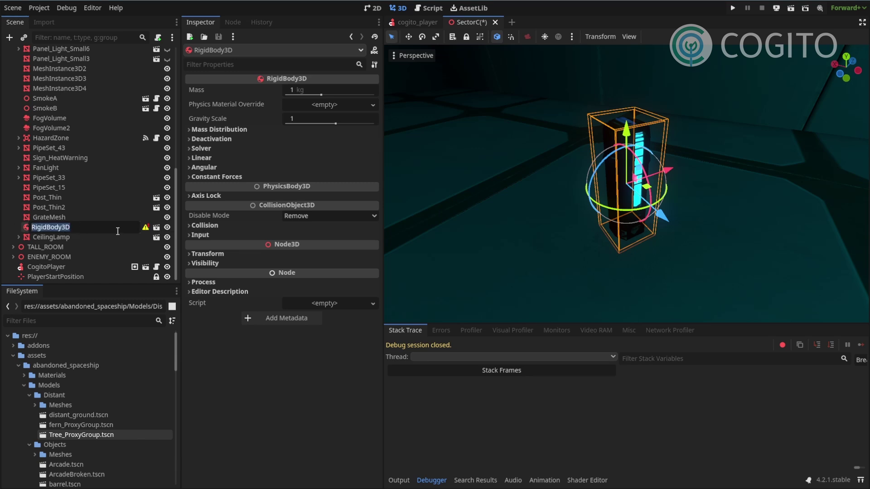
pyautogui.write('Pickup_Medipack')
pyautogui.press('Return')
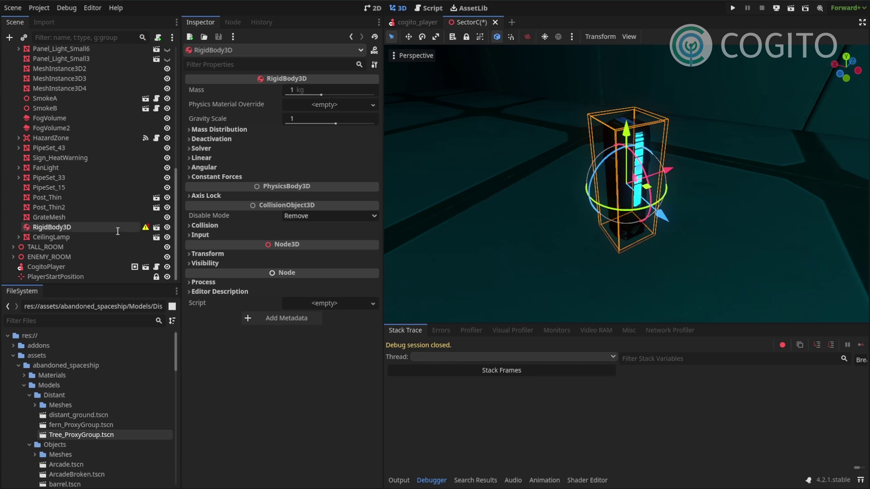
# Open the pickup_medipack scene of the RigidBody3D node for editing
pyautogui.click(155, 227)
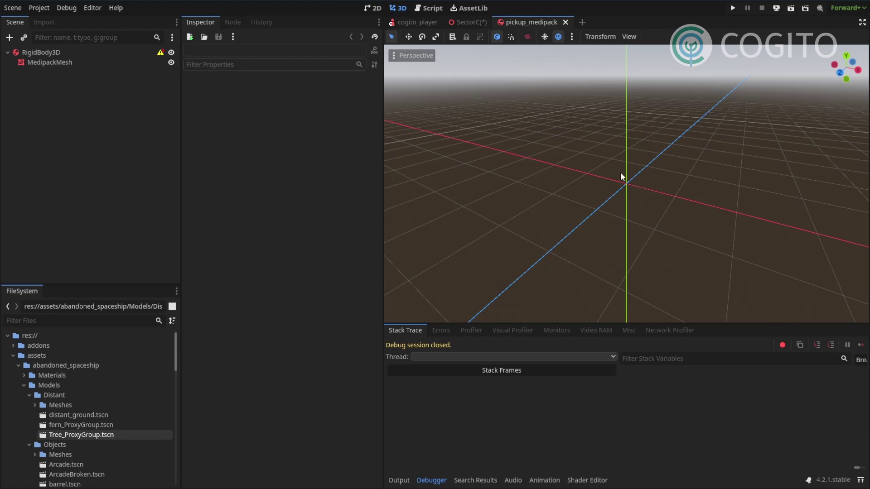
# Rename the root RigidBody3D node as Pickup_Medipack
pyautogui.moveTo(568, 154); pyautogui.dragTo(453, 136, button='middle')
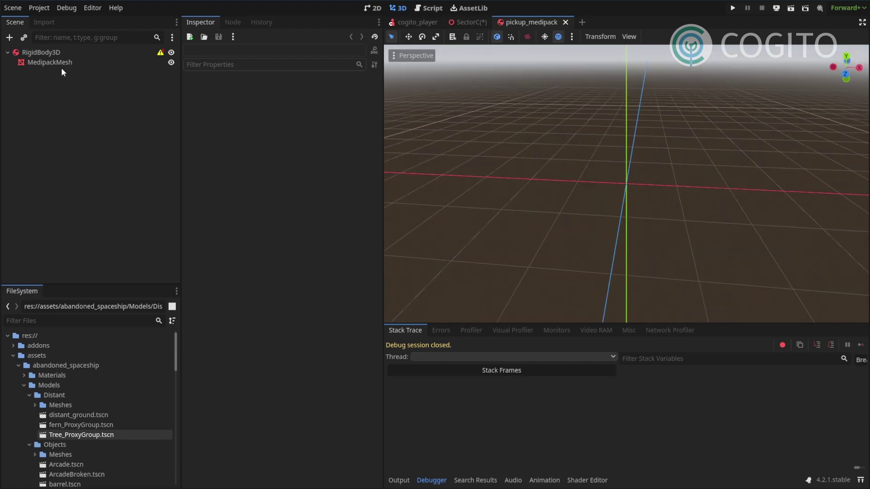
pyautogui.doubleClick(34, 54)
pyautogui.write('Pickup_Medi')
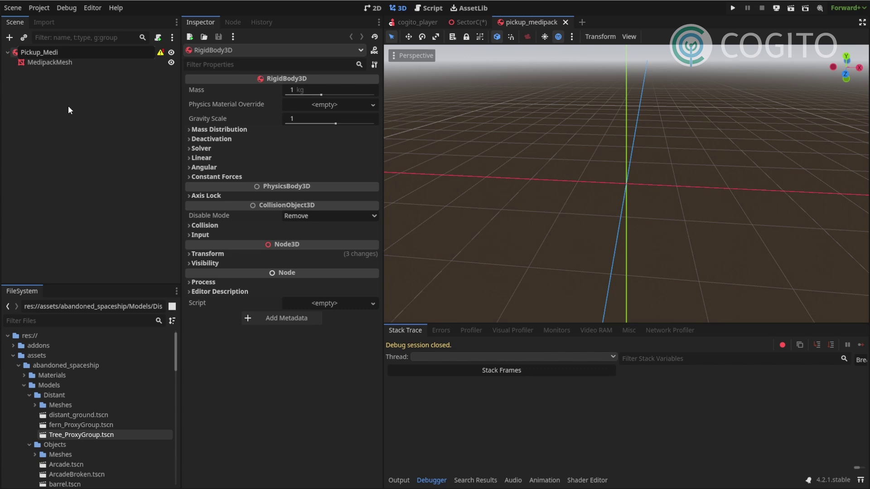
pyautogui.write('pack')
pyautogui.press('Return')
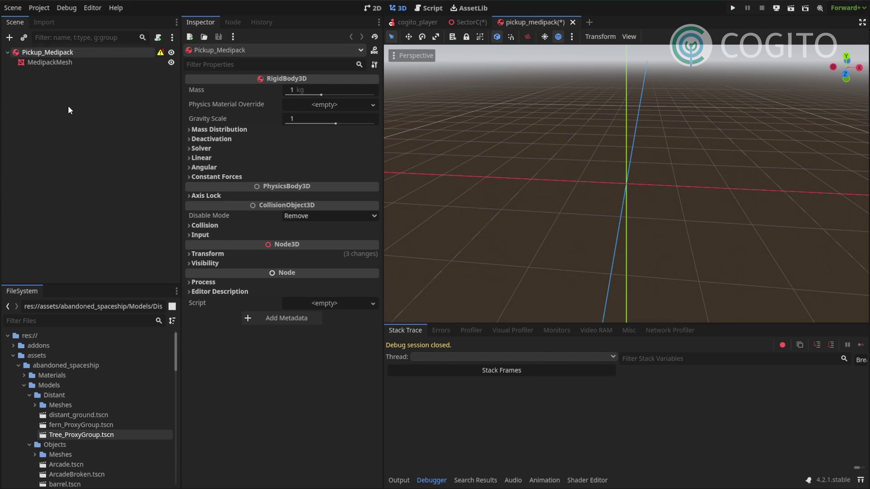
# Reset the Pickup_Medipack root node's position to 0 on all axes
pyautogui.moveTo(645, 199); pyautogui.dragTo(623, 199, button='middle')
pyautogui.click(47, 62)
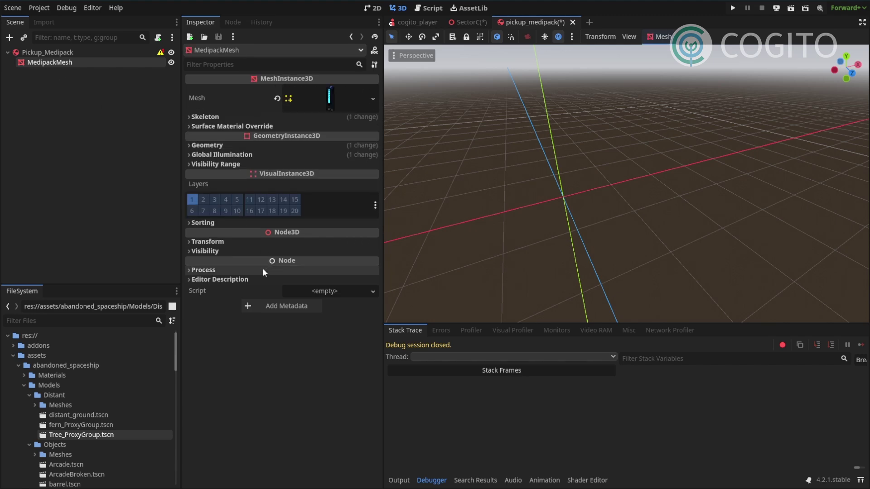
pyautogui.click(213, 244)
pyautogui.press('f')
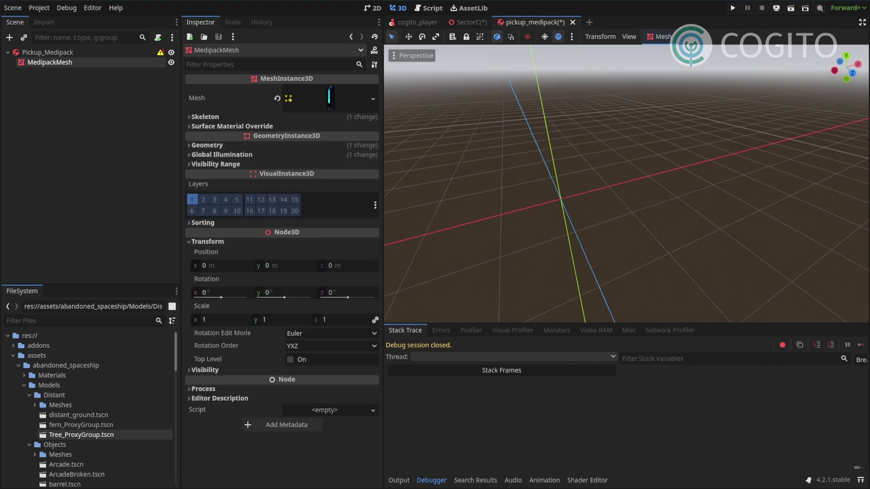
pyautogui.moveTo(547, 195); pyautogui.dragTo(548, 181, button='middle')
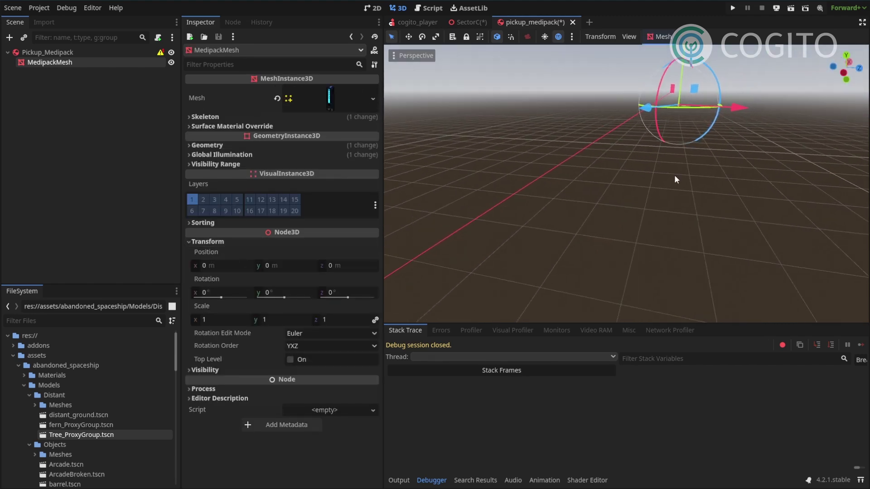
pyautogui.moveTo(669, 124); pyautogui.dragTo(634, 136, button='middle')
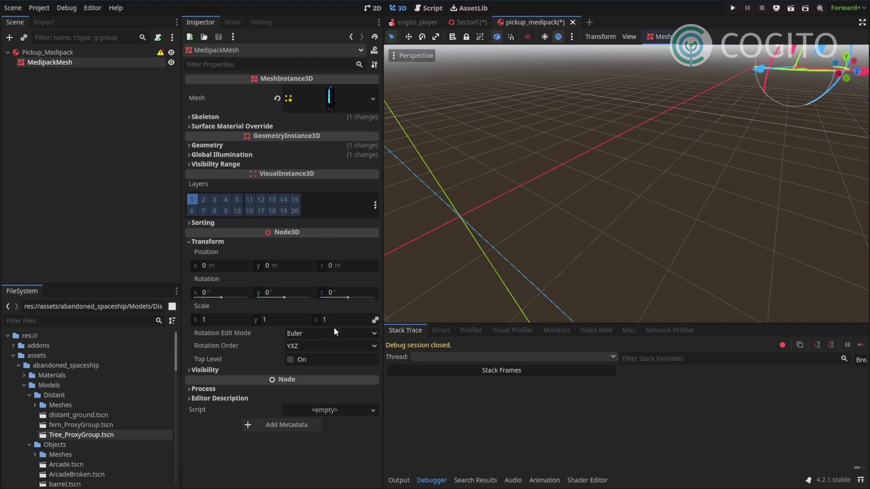
pyautogui.click(36, 53)
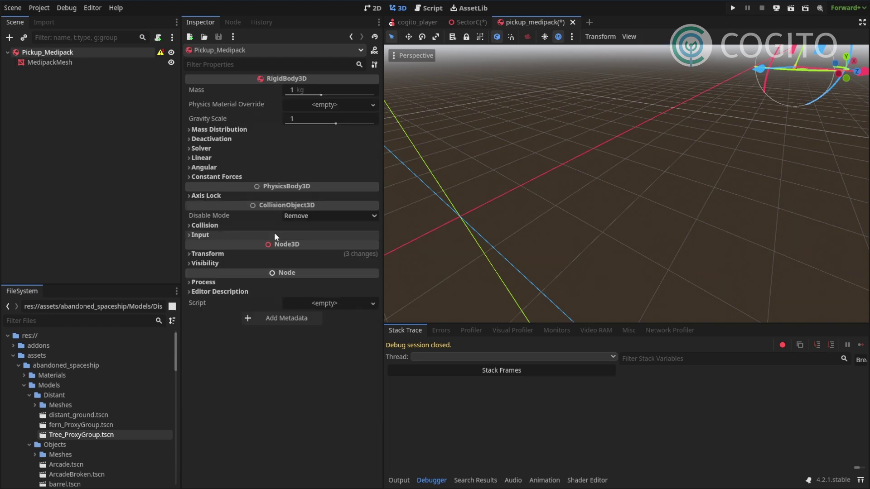
pyautogui.click(208, 254)
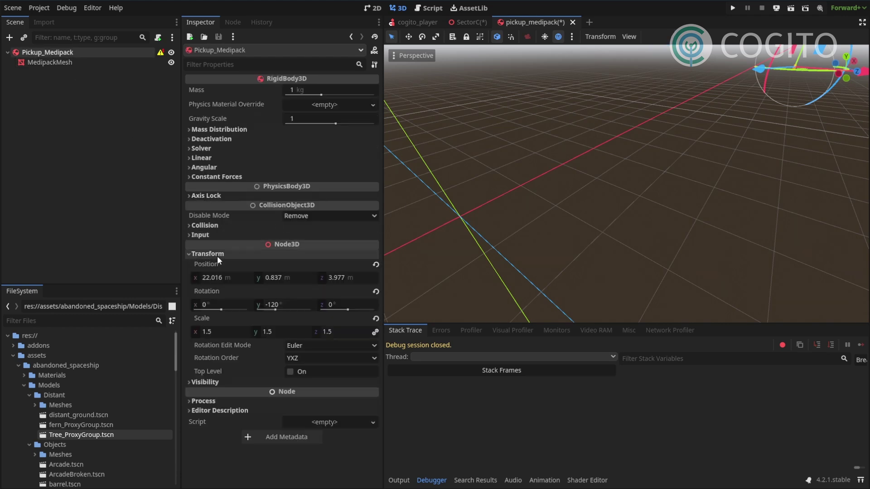
pyautogui.click(376, 264)
pyautogui.scroll(2, 517, 211)
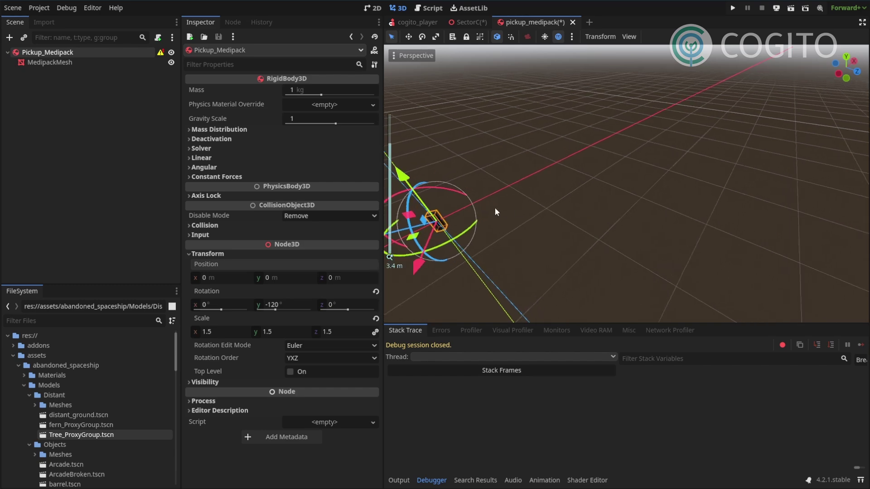
# Reset the Pickup_Medipack root node's rotation to 0° and inspect the medipack mesh up close
pyautogui.press('f')
pyautogui.scroll(4, 629, 200)
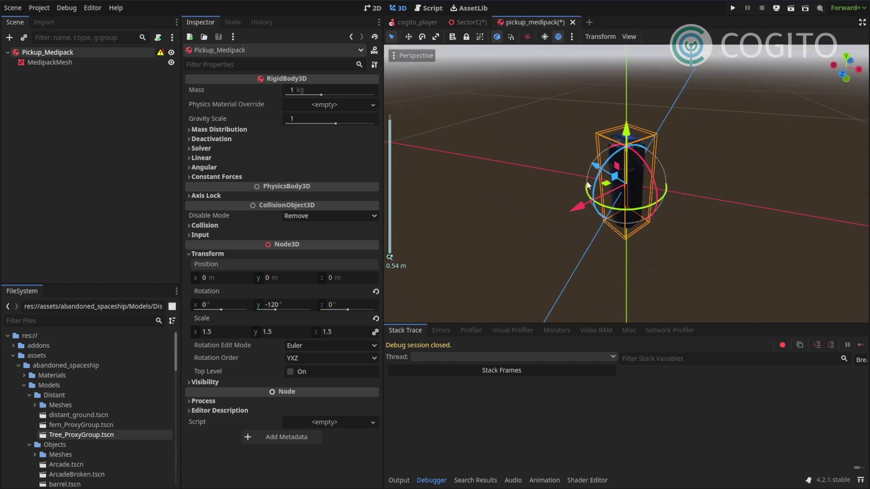
pyautogui.click(376, 292)
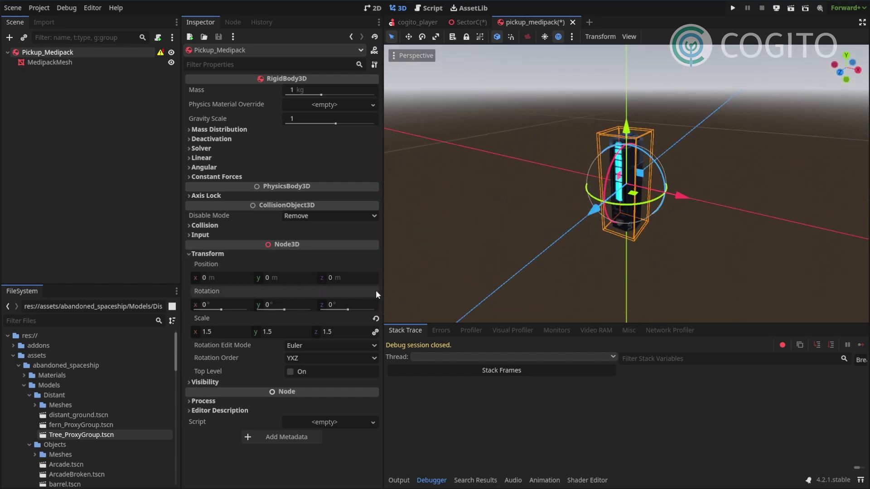
pyautogui.moveTo(651, 181); pyautogui.dragTo(643, 161, button='middle')
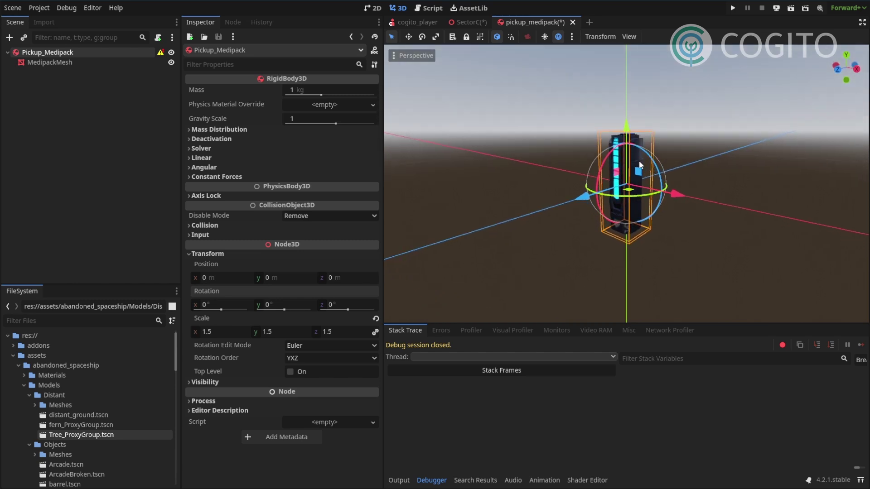
pyautogui.click(76, 63)
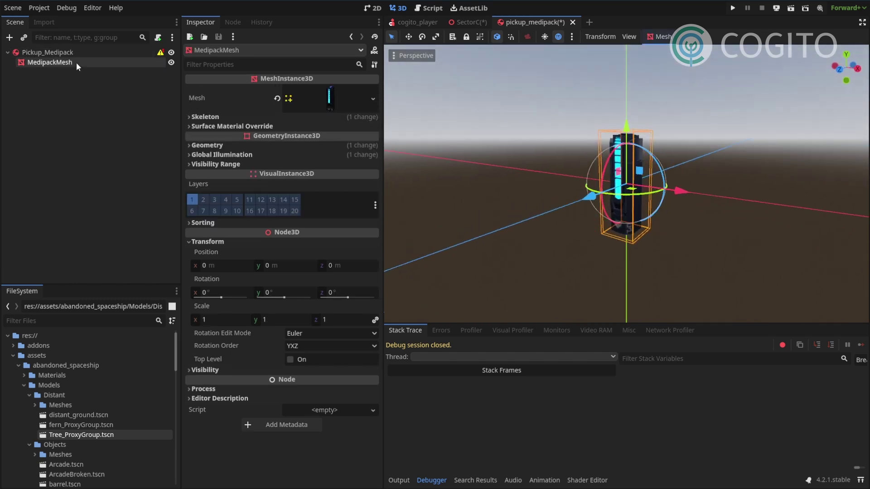
pyautogui.scroll(5, 548, 179)
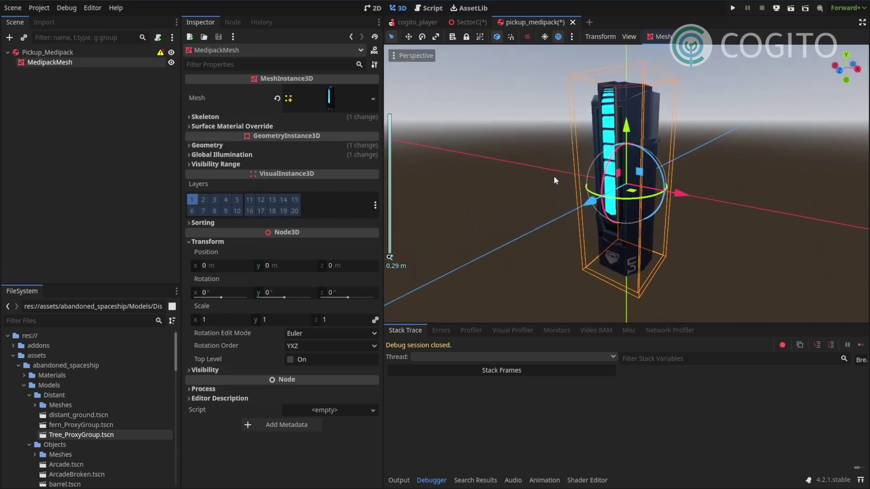
pyautogui.click(115, 102)
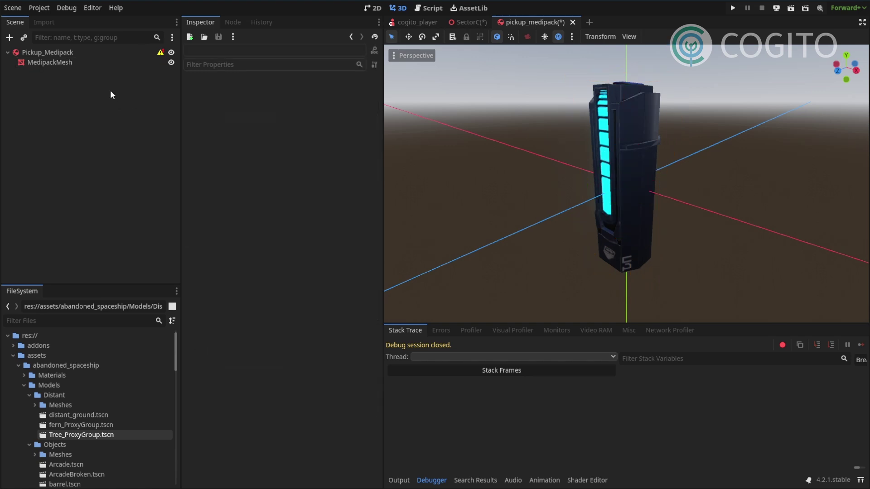
# Attach the existing cogito_object.gd script to the Pickup_Medipack root node
pyautogui.click(81, 58)
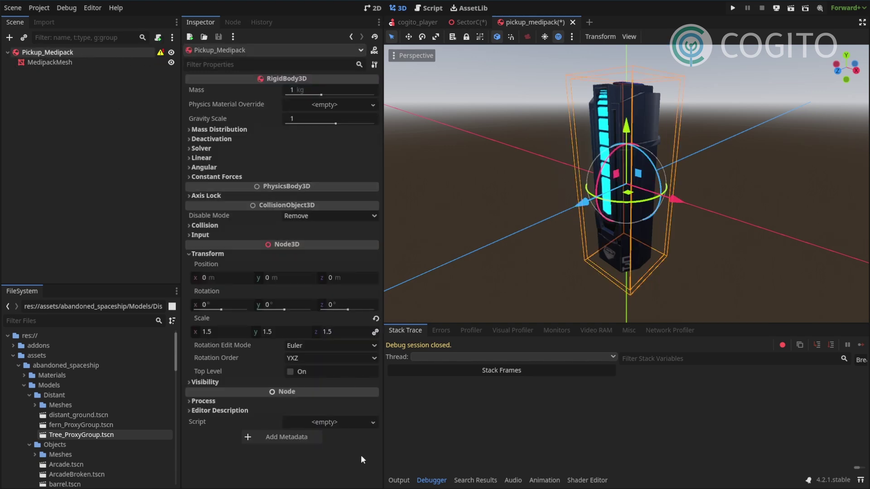
pyautogui.click(335, 422)
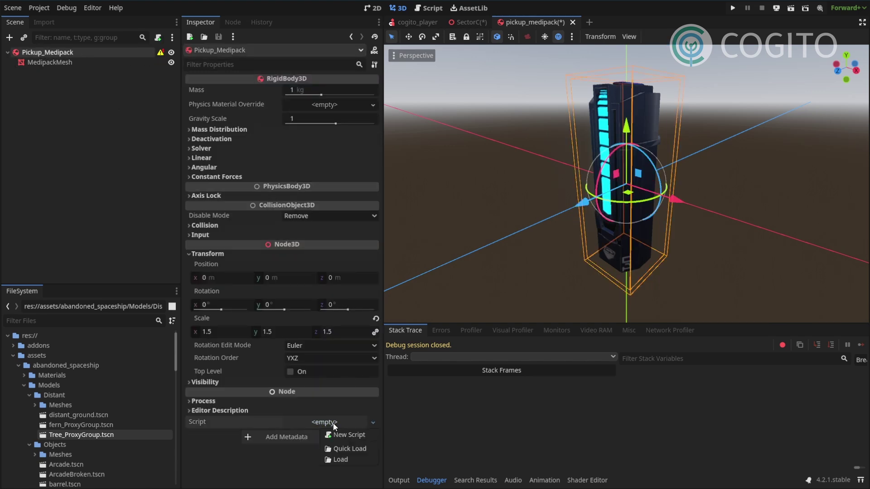
pyautogui.click(360, 448)
pyautogui.write('cogio_')
pyautogui.press('BackSpace')
pyautogui.press('BackSpace')
pyautogui.write('to_obj')
pyautogui.press('Return')
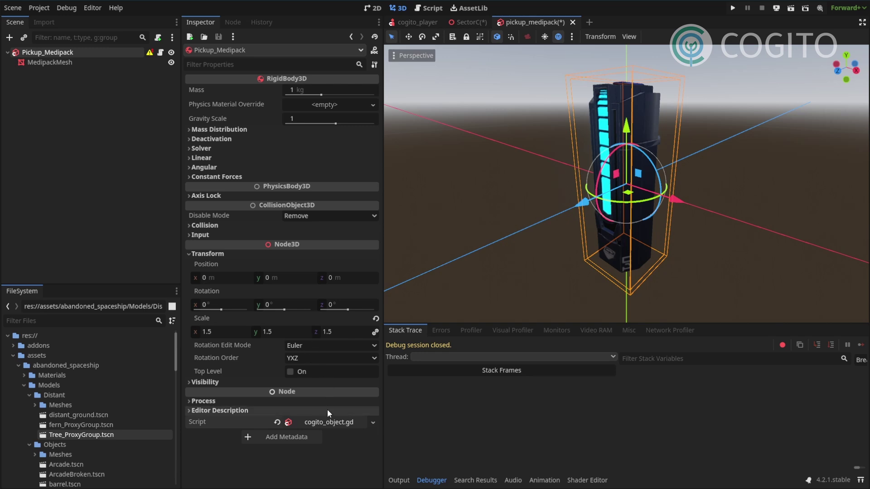
# Add a CollisionShape3D child to Pickup_Medipack and give it a new CylinderShape3D
pyautogui.click(61, 89)
pyautogui.click(40, 52)
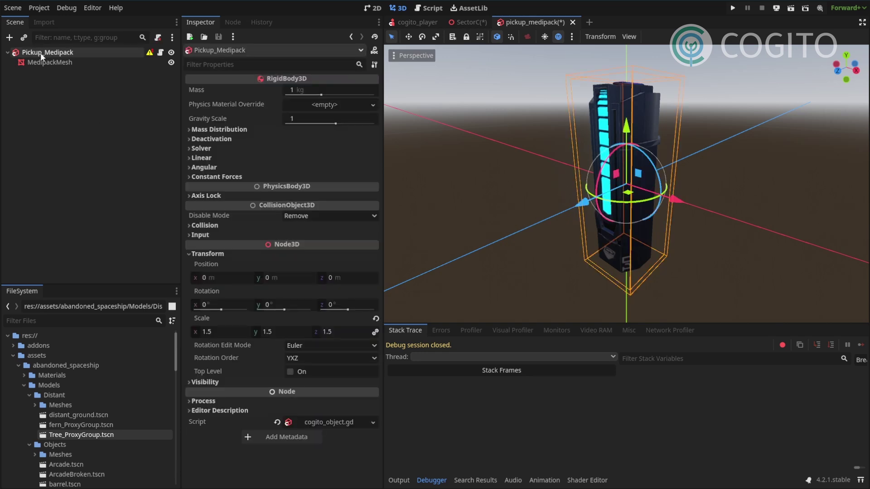
pyautogui.moveTo(607, 164); pyautogui.dragTo(607, 161, button='middle')
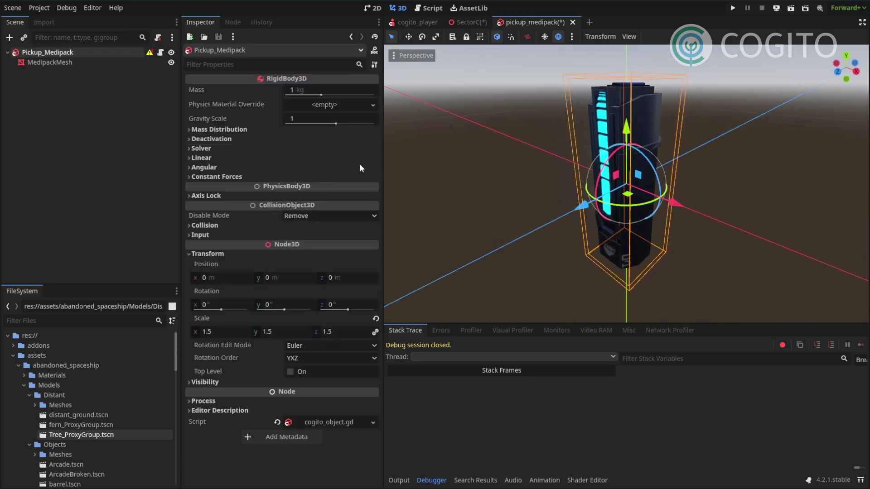
pyautogui.click(9, 37)
pyautogui.write('collision')
pyautogui.press('Return')
pyautogui.click(331, 90)
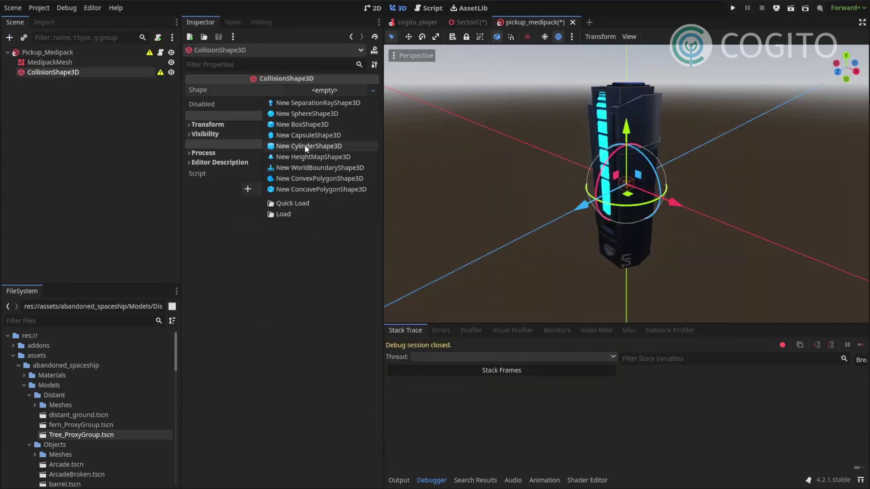
pyautogui.click(304, 146)
# Fit the collision cylinder around the medipack mesh, with a height of about 0.175 m and a radius of about 0.03 m
pyautogui.moveTo(626, 72); pyautogui.dragTo(628, 108)
pyautogui.press('KP_1')
pyautogui.moveTo(661, 181); pyautogui.dragTo(736, 174)
pyautogui.moveTo(735, 175); pyautogui.dragTo(482, 170, button='middle')
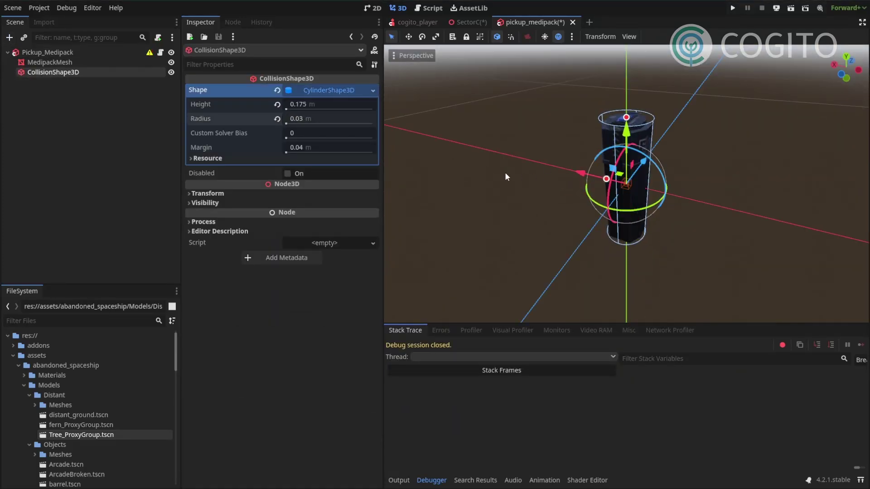
pyautogui.moveTo(611, 191); pyautogui.dragTo(485, 194, button='middle')
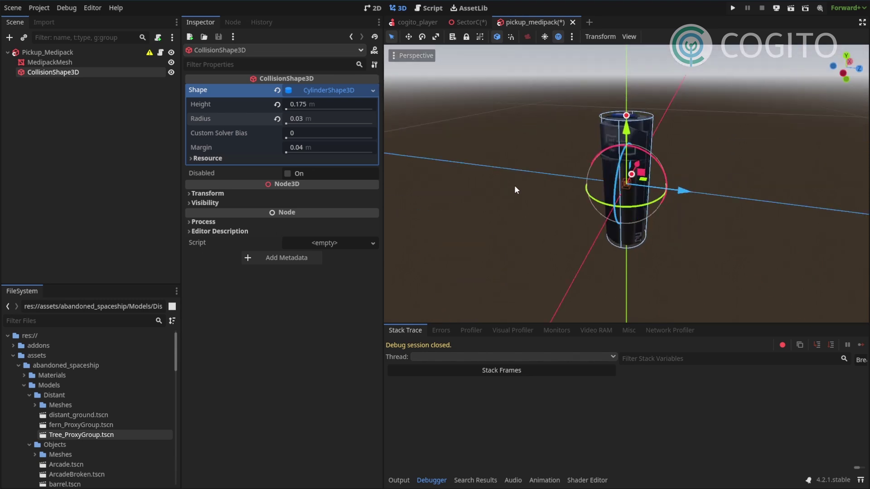
# Enable collision layer 2 in addition to layer 1 on the Pickup_Medipack root node
pyautogui.click(57, 53)
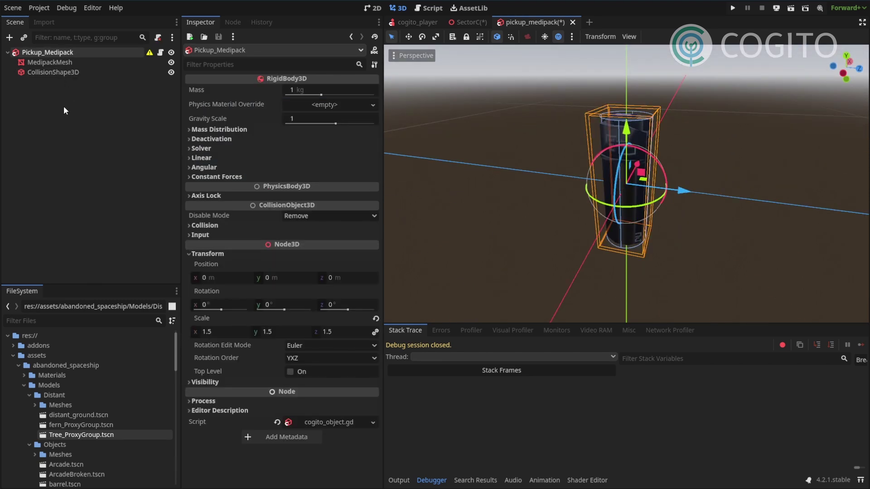
pyautogui.click(199, 225)
pyautogui.click(209, 248)
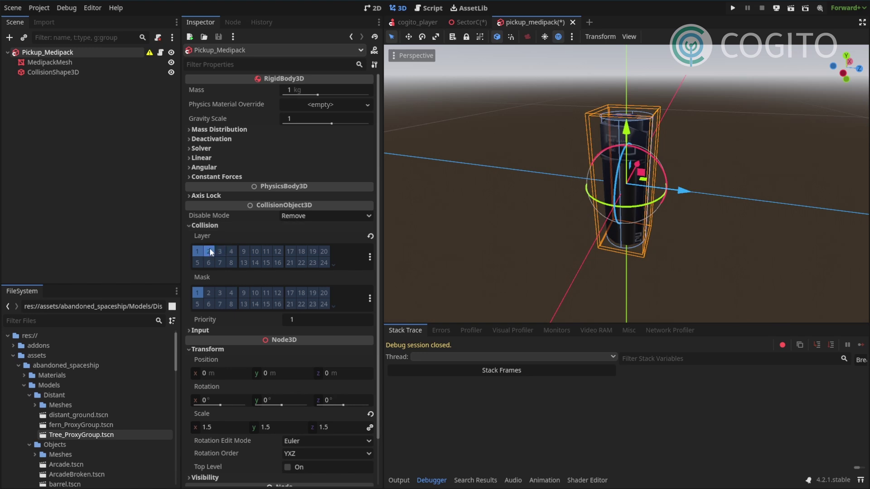
# Instantiate the PickupComponent.tscn scene from COGITO/Components/Interactions as a child of Pickup_Medipack
pyautogui.click(57, 146)
pyautogui.click(22, 40)
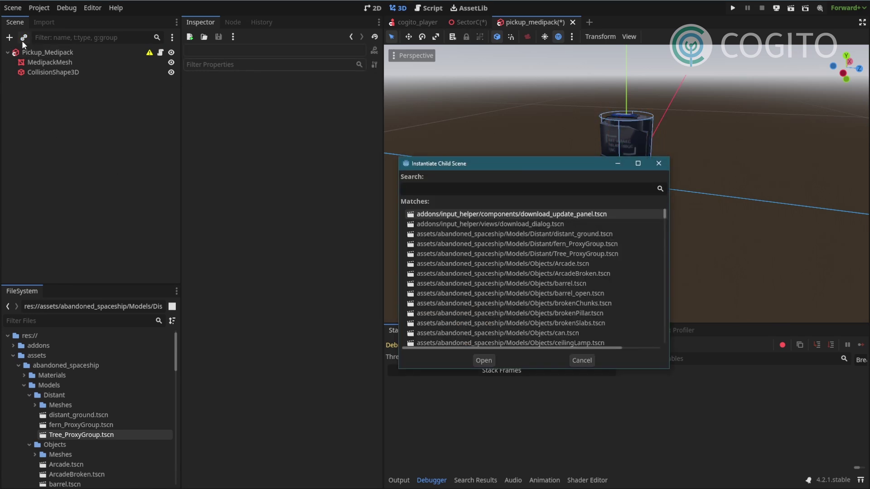
pyautogui.write('pick')
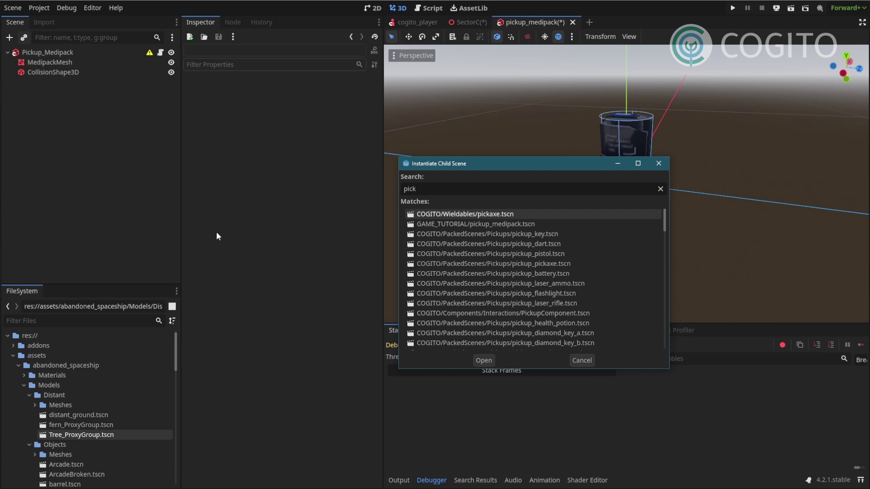
pyautogui.write('upcomp')
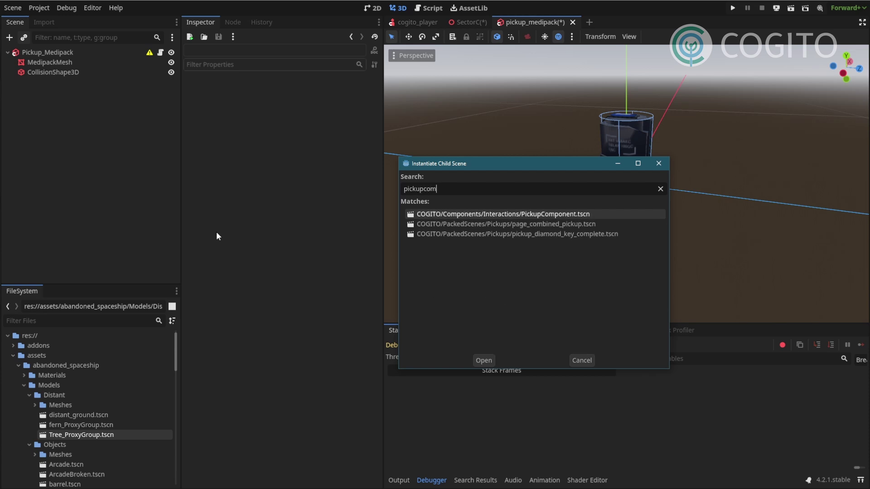
pyautogui.press('Return')
# Check the node warning on Pickup_Medipack and reset the root node's scale to 1
pyautogui.click(151, 53)
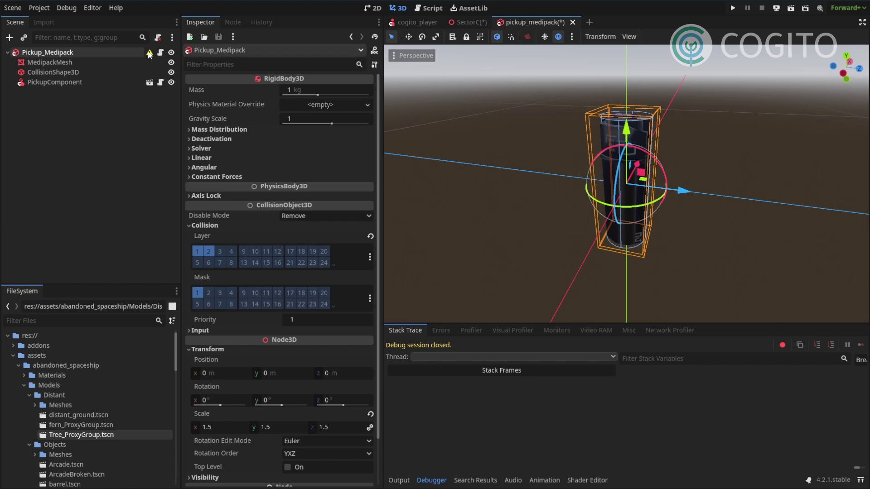
pyautogui.moveTo(149, 54)
pyautogui.click(370, 414)
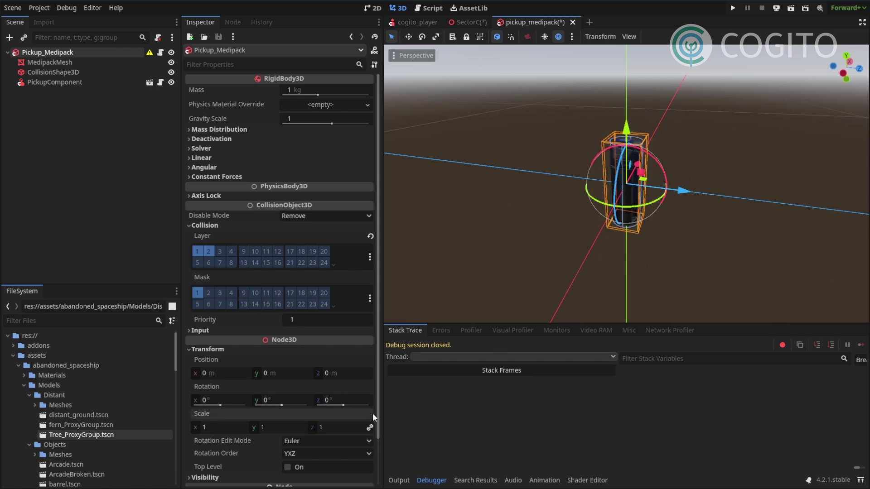
# Set the MedipackMesh node's scale to 1.5 on all axes
pyautogui.click(45, 62)
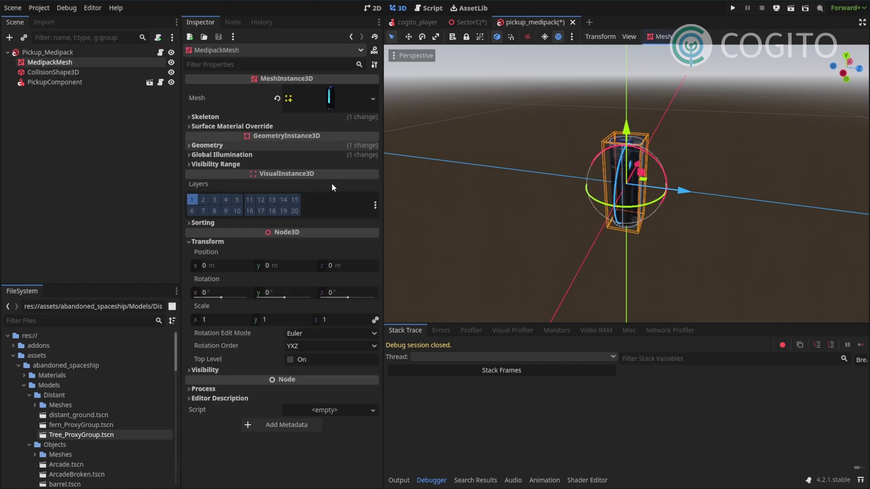
pyautogui.click(230, 319)
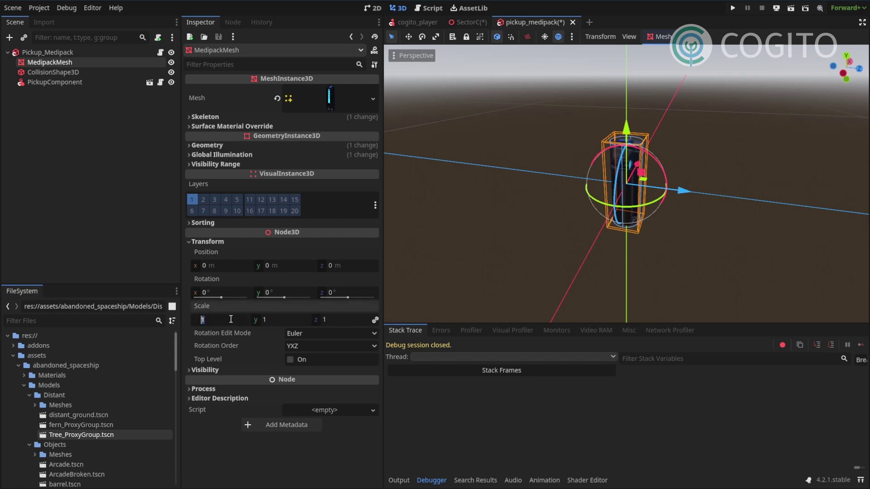
pyautogui.write('.5')
pyautogui.press('Return')
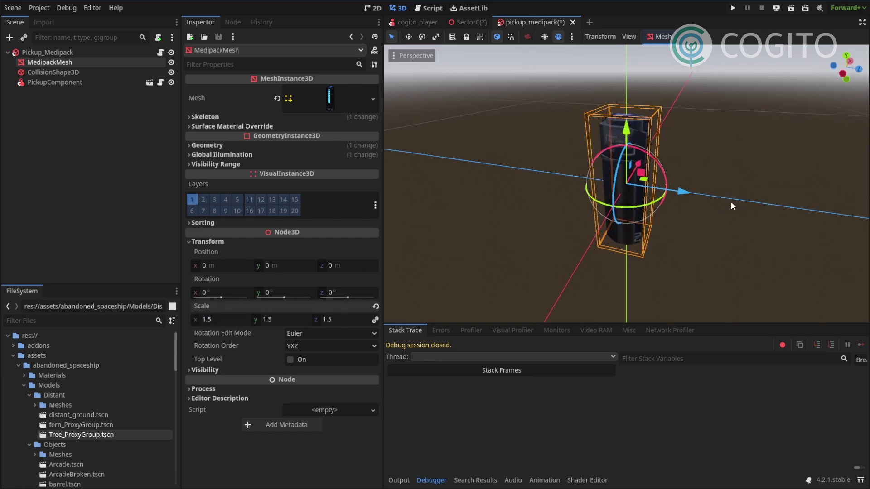
pyautogui.moveTo(737, 202); pyautogui.dragTo(369, 121, button='middle')
# Resize the CollisionShape3D cylinder around the enlarged medipack mesh to about 0.266 m height and 0.044 m radius
pyautogui.click(54, 72)
pyautogui.moveTo(706, 158); pyautogui.dragTo(611, 137, button='middle')
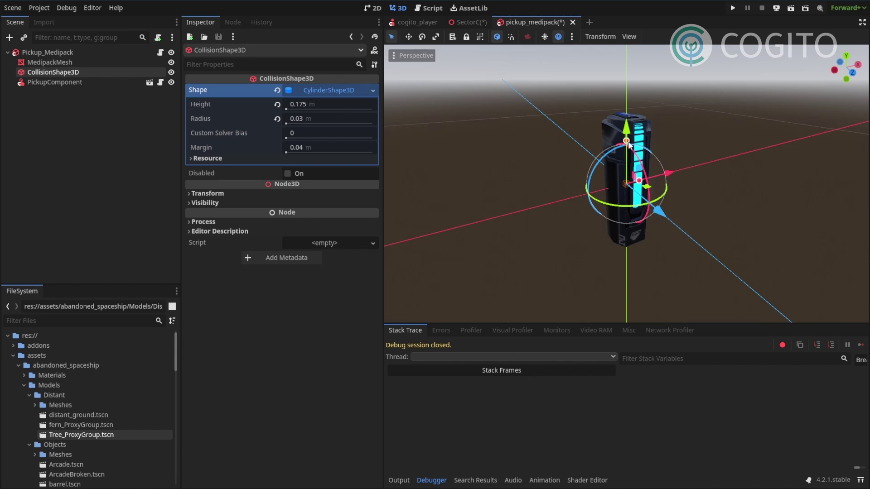
pyautogui.click(852, 73)
pyautogui.moveTo(626, 139); pyautogui.dragTo(630, 120)
pyautogui.moveTo(641, 184); pyautogui.dragTo(650, 185)
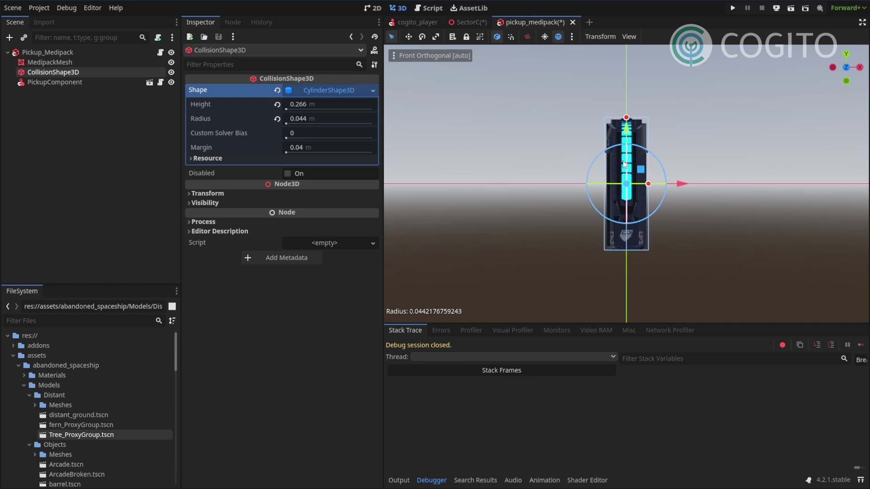
# Reduce the cylinder collision shape's margin to 0.01 m
pyautogui.click(308, 134)
pyautogui.click(330, 148)
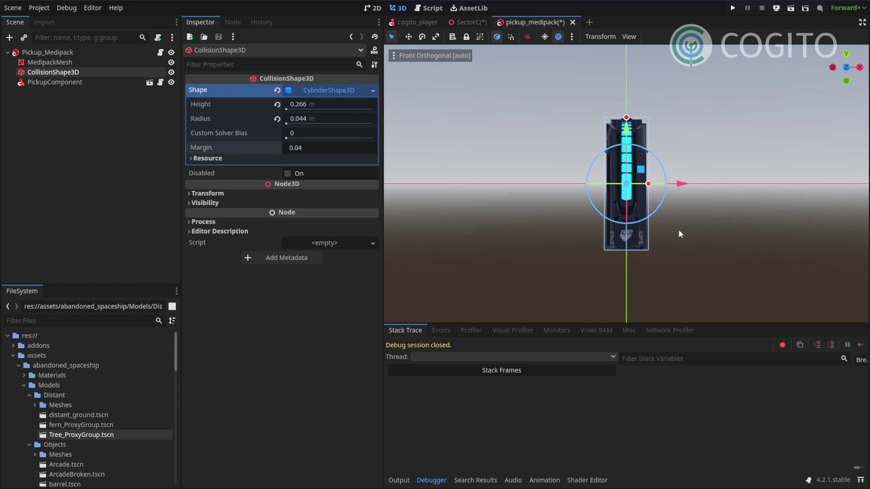
pyautogui.press('BackSpace')
pyautogui.write('1')
pyautogui.press('Return')
pyautogui.moveTo(693, 140); pyautogui.dragTo(769, 178, button='middle')
pyautogui.click(98, 108)
# Create a new InventorySlotPD resource as the Slot Data of the PickupComponent node
pyautogui.click(67, 51)
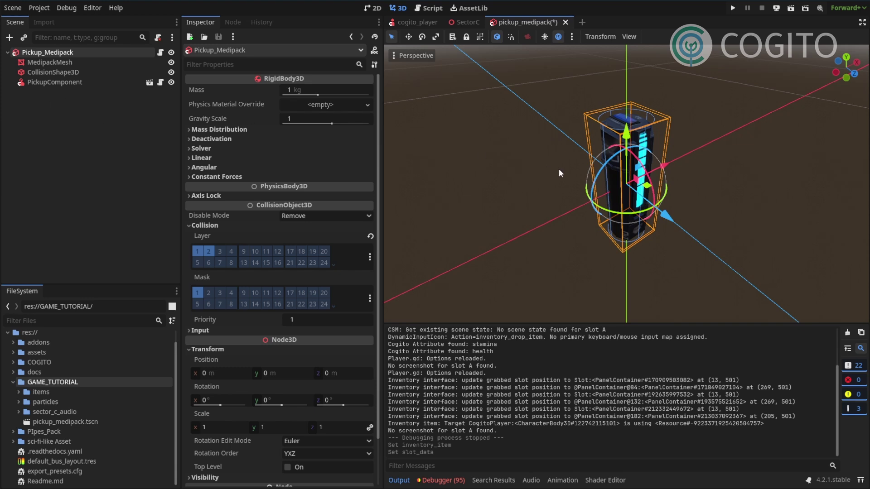
pyautogui.click(64, 83)
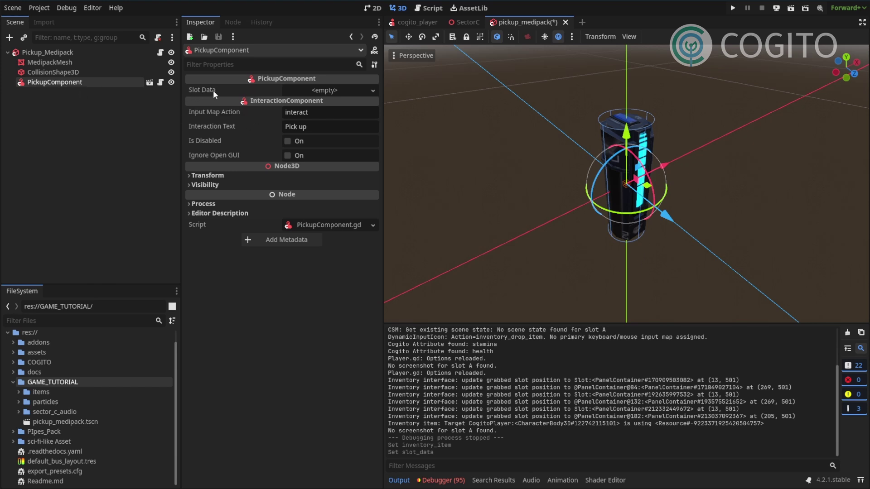
pyautogui.click(311, 90)
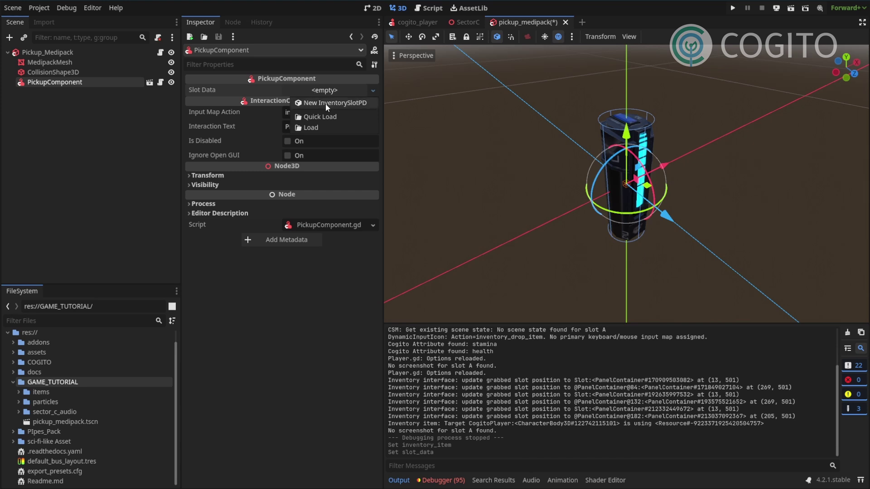
pyautogui.click(325, 103)
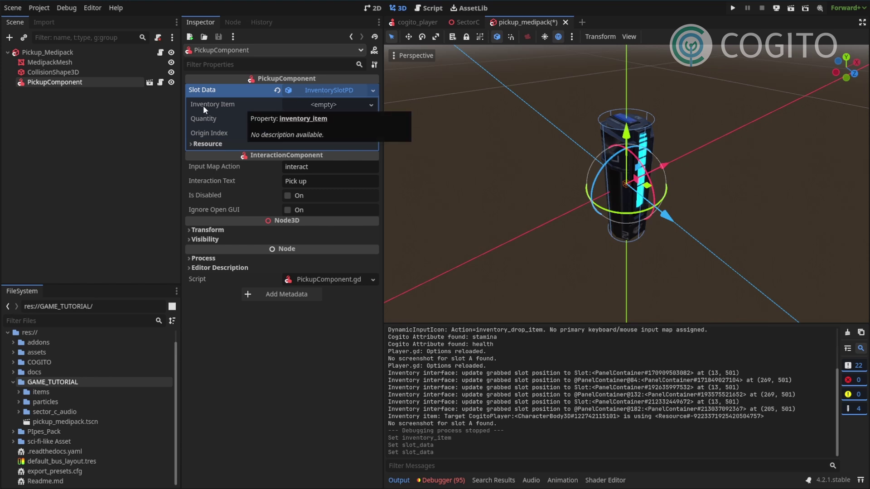
# Create a new ConsumableItemPD as the slot data's Inventory Item and expand its properties
pyautogui.click(307, 105)
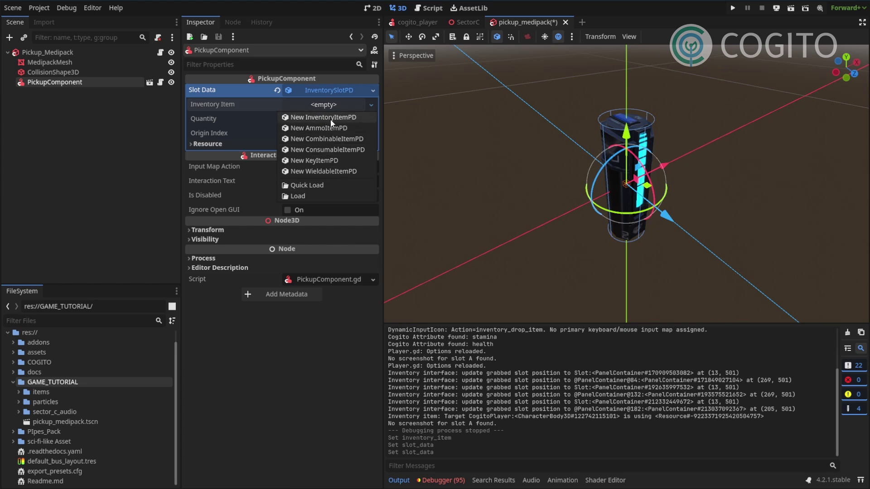
pyautogui.click(343, 105)
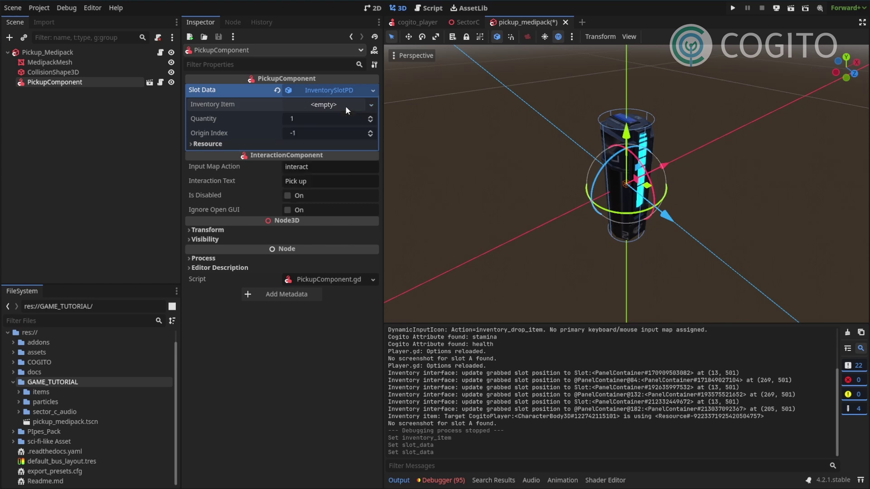
pyautogui.click(343, 105)
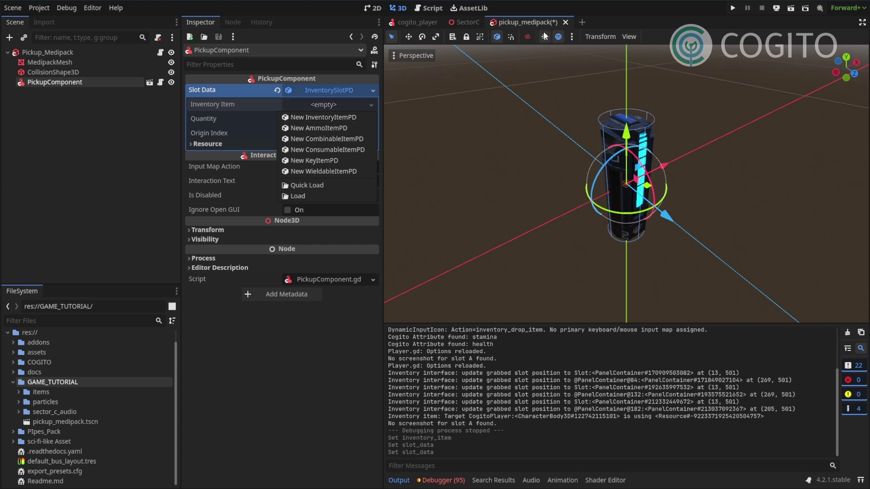
pyautogui.click(330, 150)
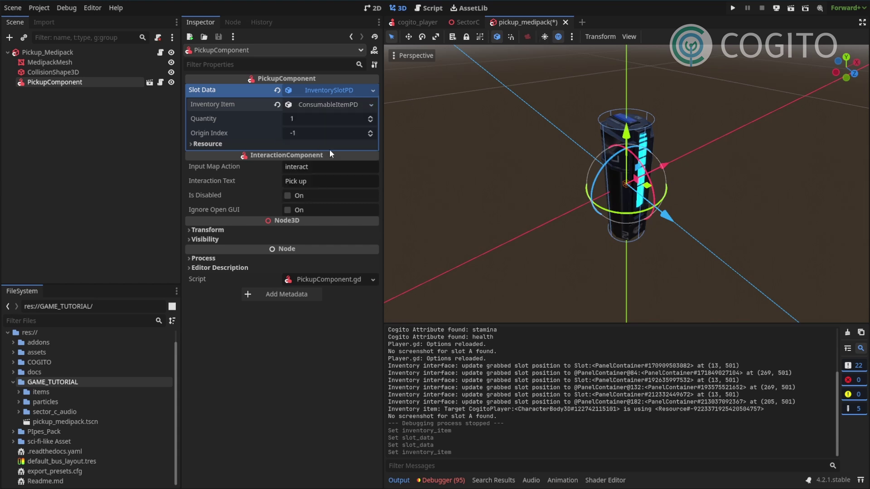
pyautogui.click(321, 105)
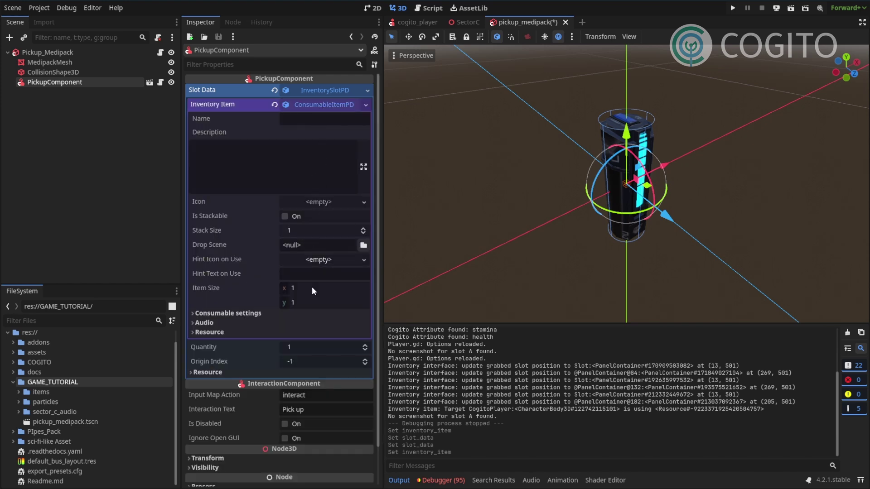
# Save the ConsumableItemPD resource as medipack_item.tres in the GAME_TUTORIAL folder
pyautogui.rightClick(315, 108)
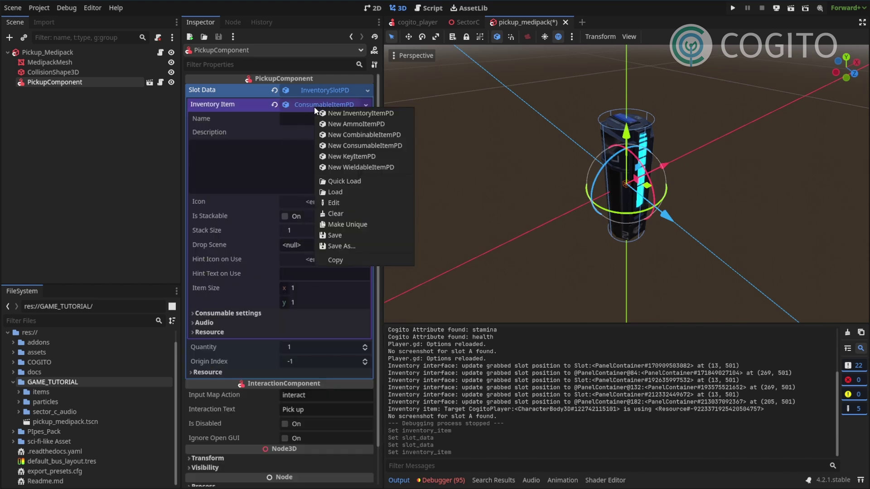
pyautogui.click(351, 246)
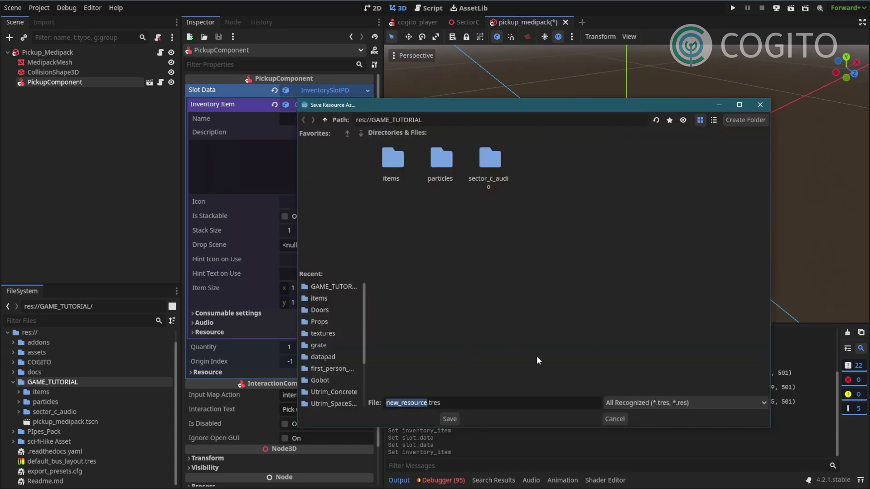
pyautogui.write('medipack')
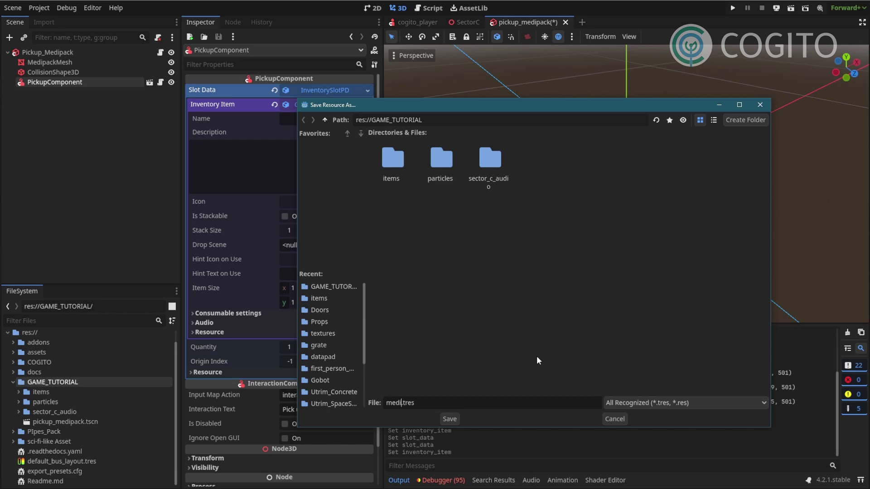
pyautogui.write('_item')
pyautogui.press('Return')
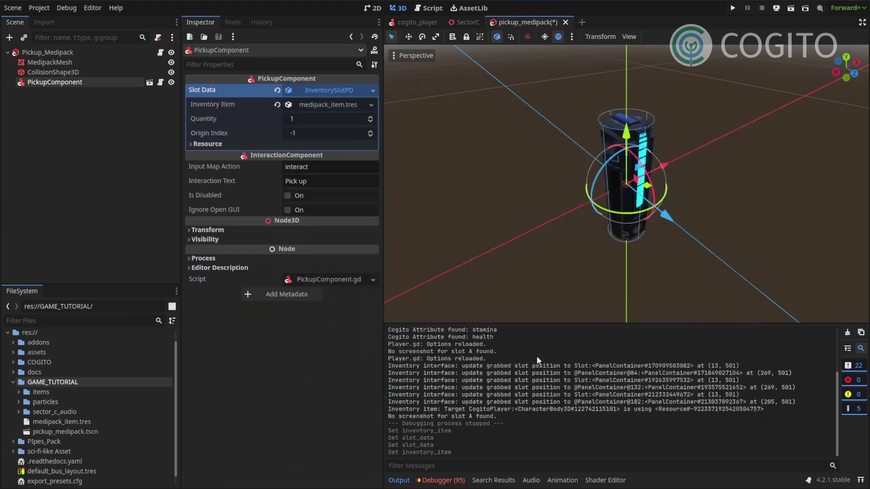
# Open medipack_item.tres from the GAME_TUTORIAL folder for editing, starting with its Name property
pyautogui.click(315, 105)
pyautogui.click(325, 108)
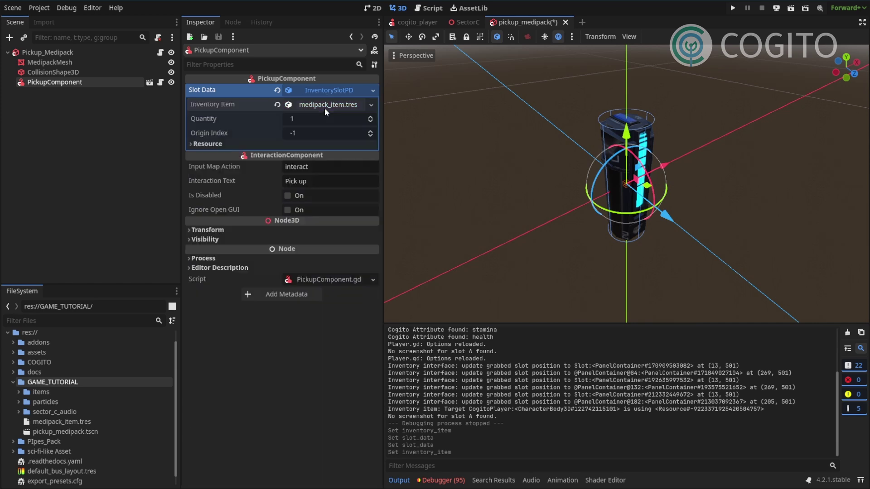
pyautogui.click(77, 422)
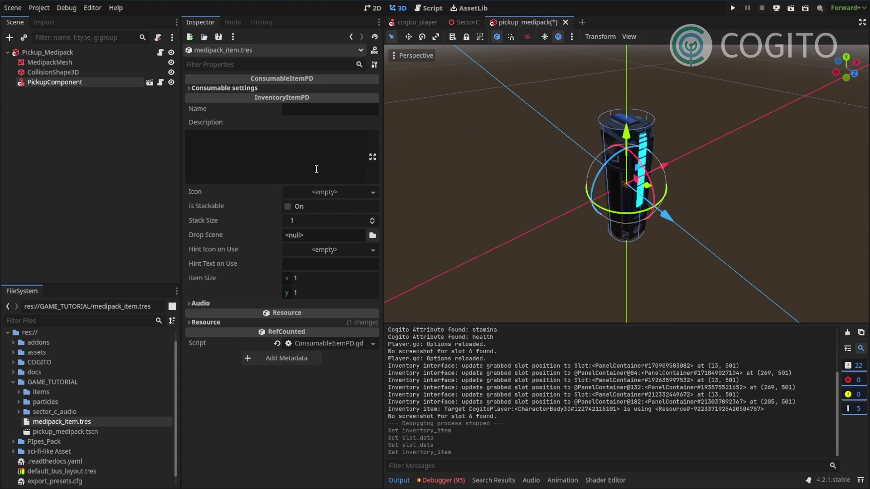
pyautogui.click(306, 109)
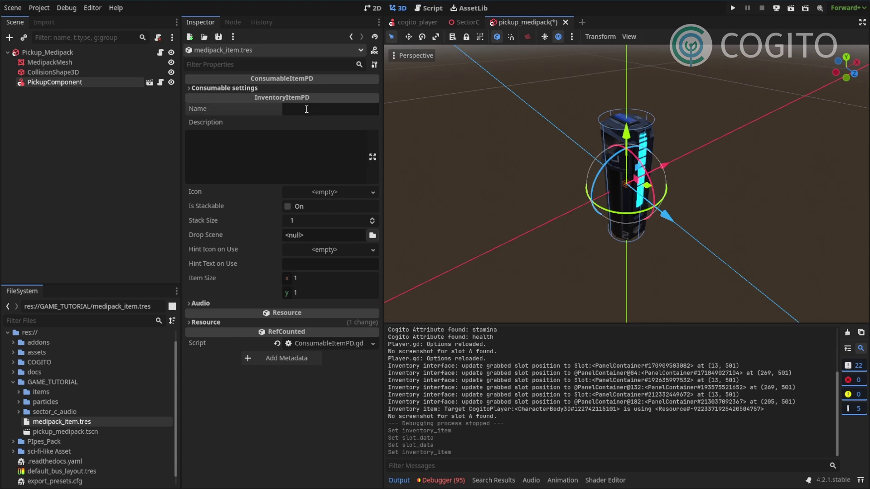
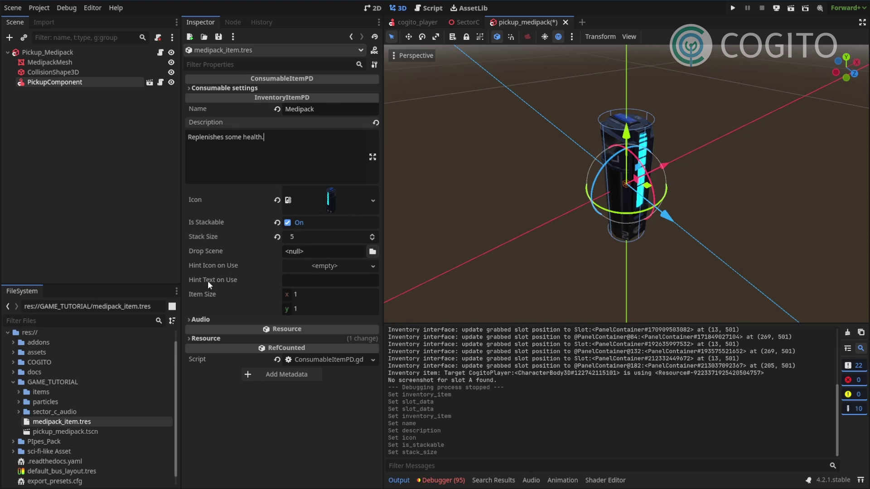
# Set the medipack item's Hint Text on Use to "You feel slightly better." and expand its Audio properties
pyautogui.click(297, 285)
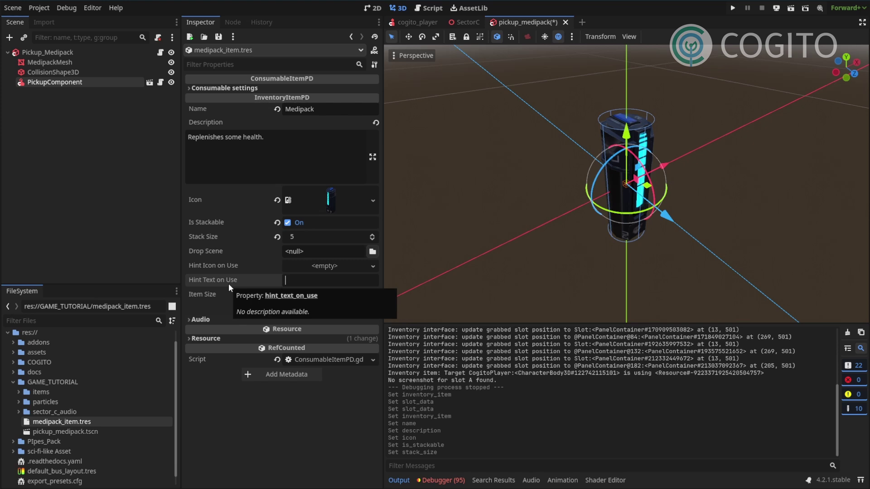
pyautogui.write('You feel sli')
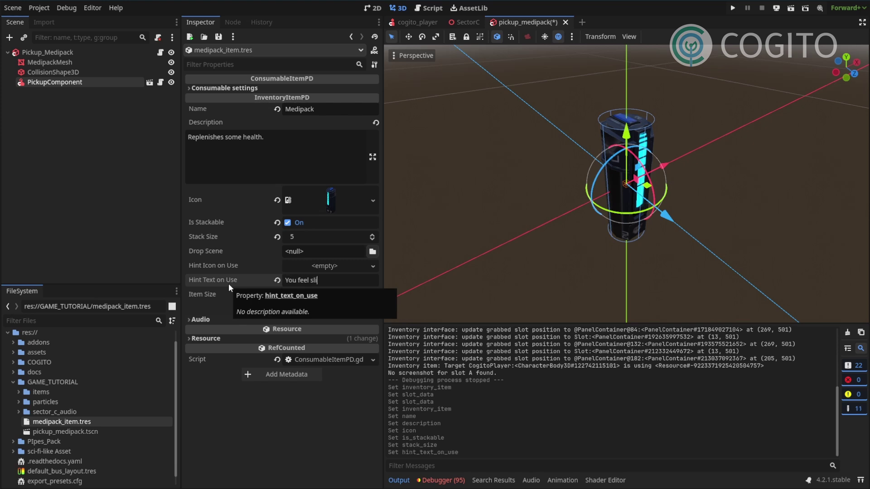
pyautogui.write('ghtly better.')
pyautogui.click(288, 179)
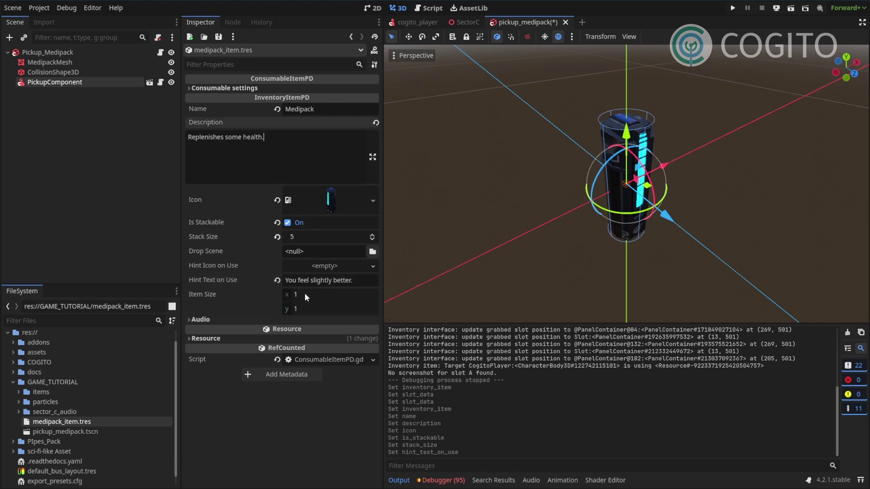
pyautogui.click(221, 321)
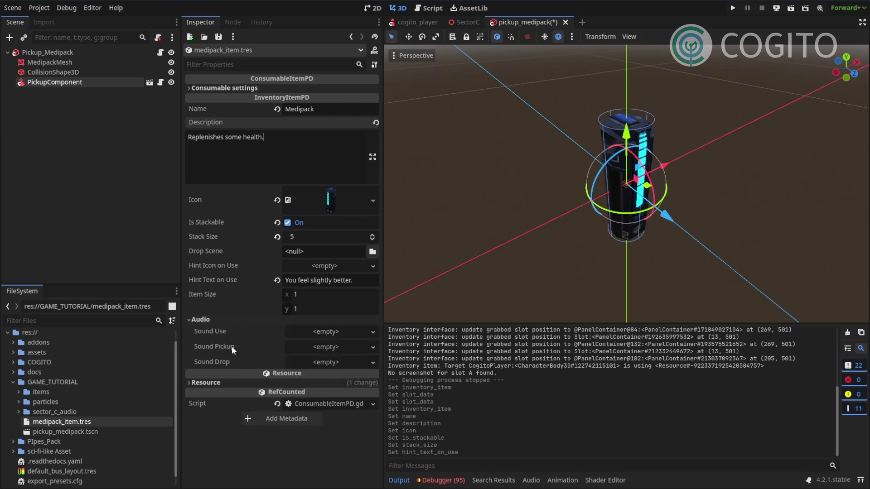
pyautogui.click(316, 333)
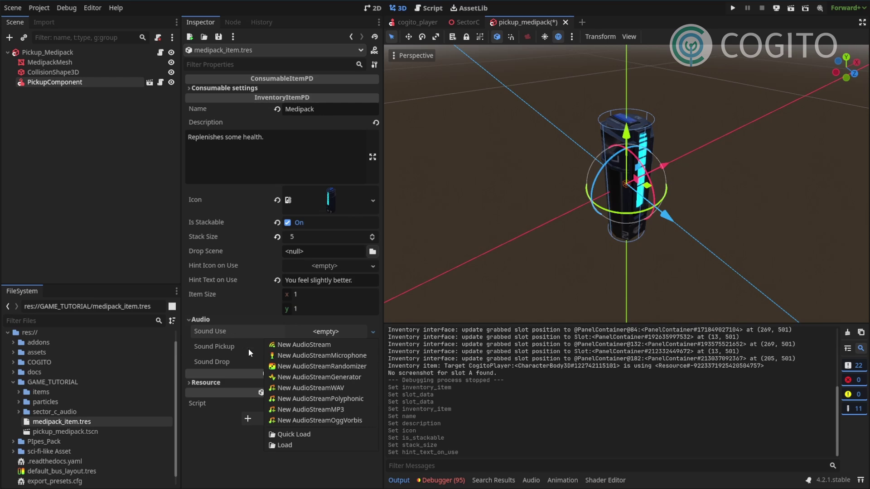
pyautogui.click(292, 434)
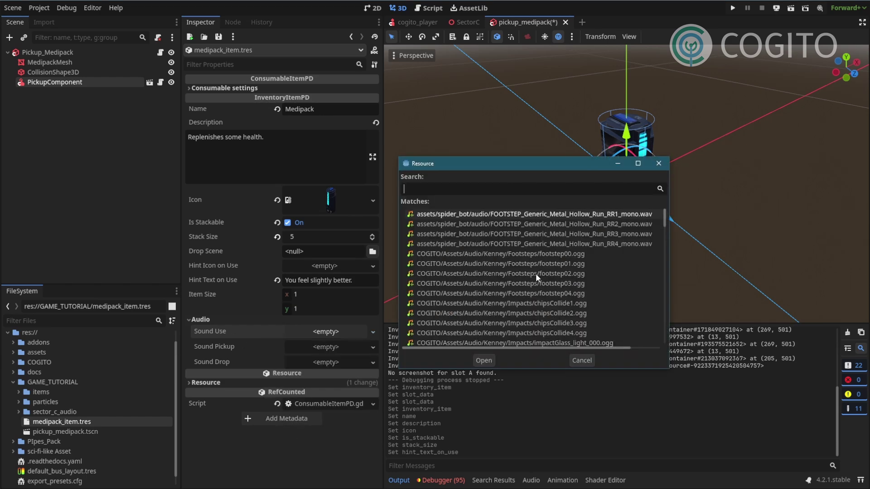
pyautogui.scroll(-2, 536, 273)
pyautogui.click(585, 360)
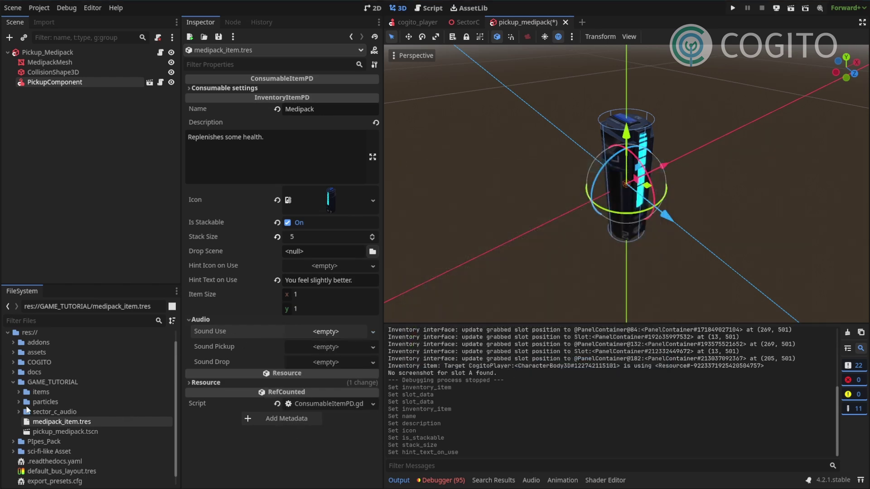
# Assign Additional Weapon Sounds 4_1.wav from the sector_c_audio folder as the item's Sound Use and preview it
pyautogui.click(18, 412)
pyautogui.scroll(-3, 77, 389)
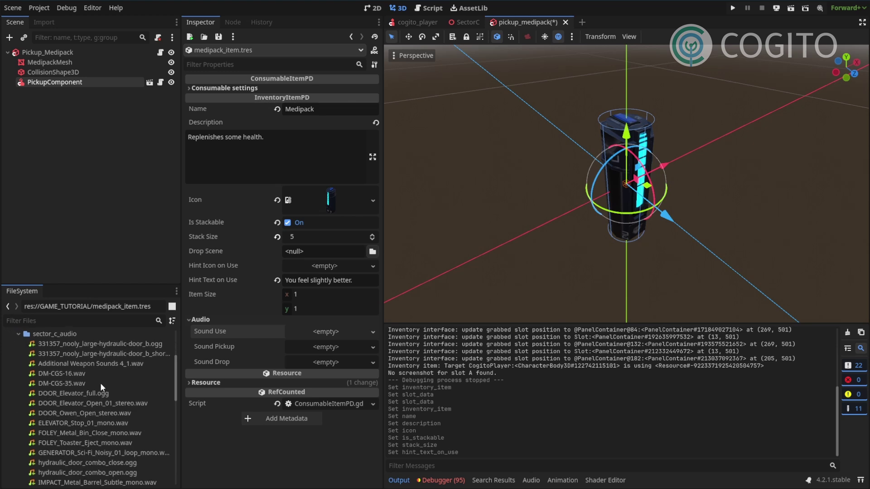
pyautogui.moveTo(61, 364); pyautogui.dragTo(319, 331)
pyautogui.click(311, 347)
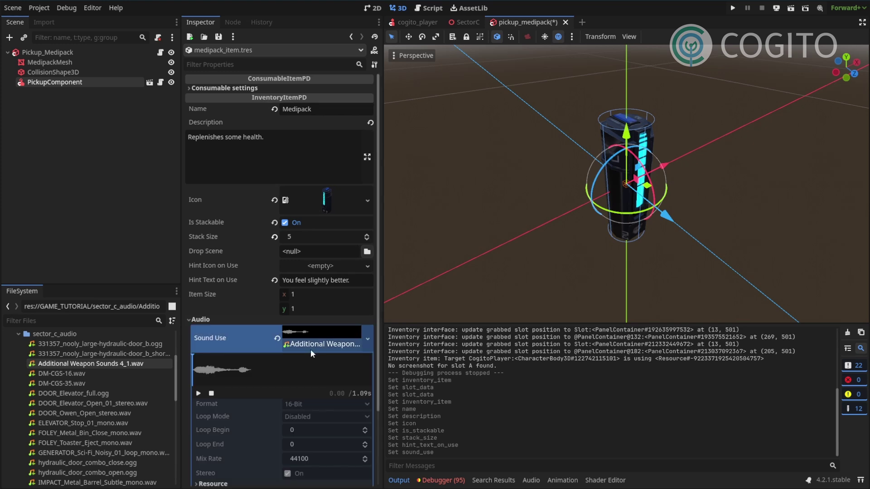
pyautogui.click(202, 393)
pyautogui.click(198, 394)
pyautogui.click(325, 340)
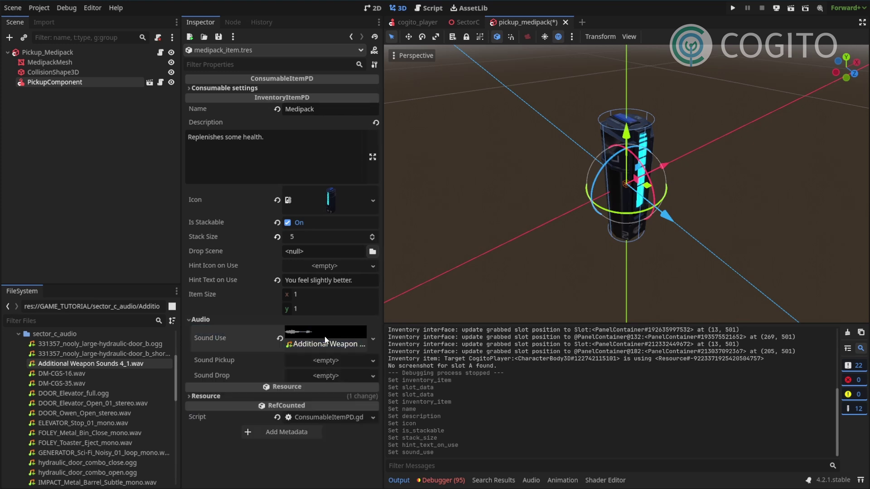
# Assign Weapon 03 Foley 1.wav from sector_c_audio as the item's Sound Pickup, preview it and collapse the Audio properties
pyautogui.scroll(-10, 94, 401)
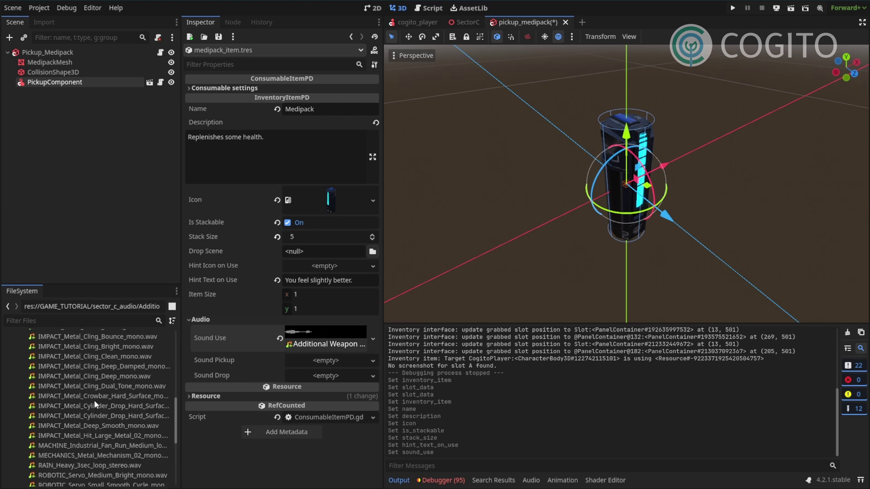
pyautogui.moveTo(56, 401); pyautogui.dragTo(323, 368)
pyautogui.click(317, 373)
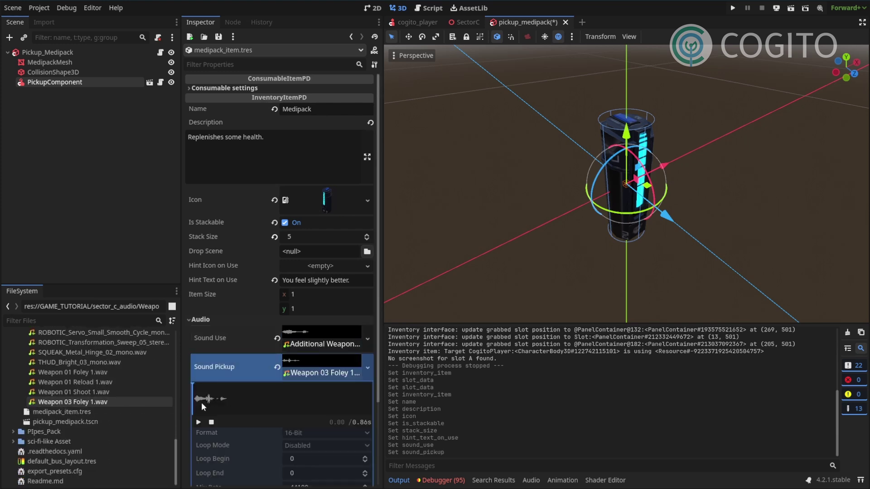
pyautogui.click(198, 422)
pyautogui.click(318, 362)
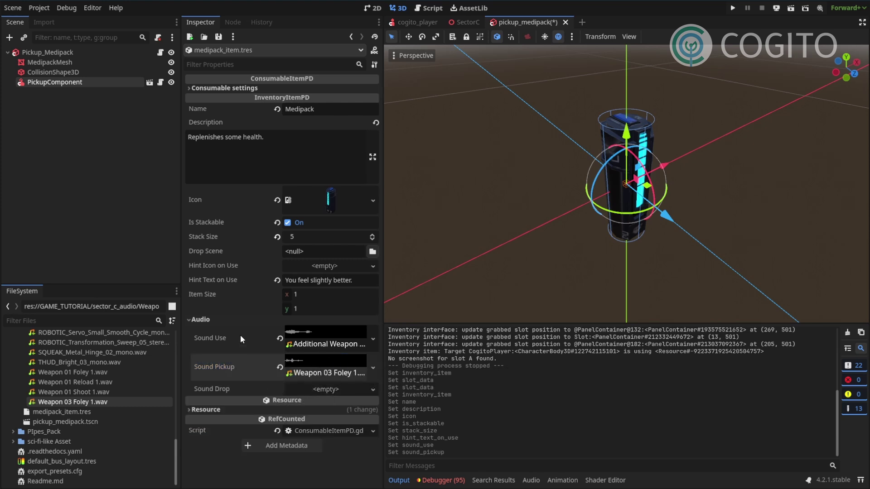
pyautogui.click(205, 321)
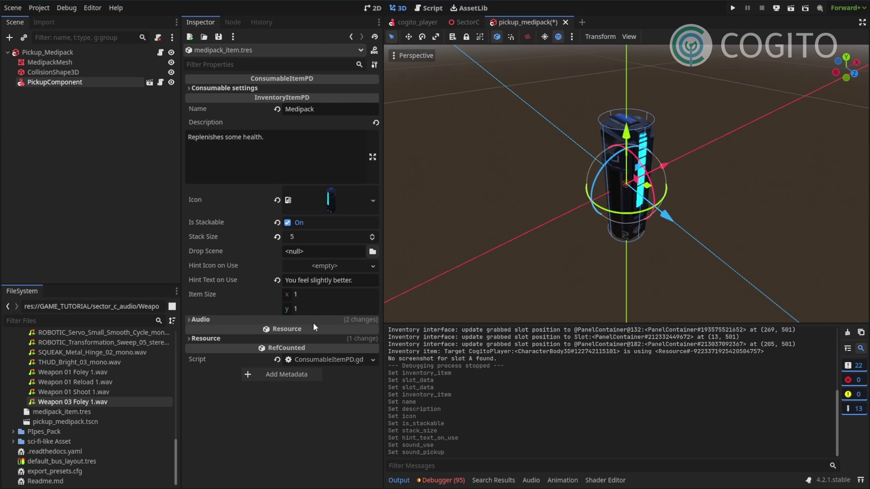
# Assign pickup_medipack.tscn from the GAME_TUTORIAL folder as the medipack item's Drop Scene
pyautogui.click(332, 250)
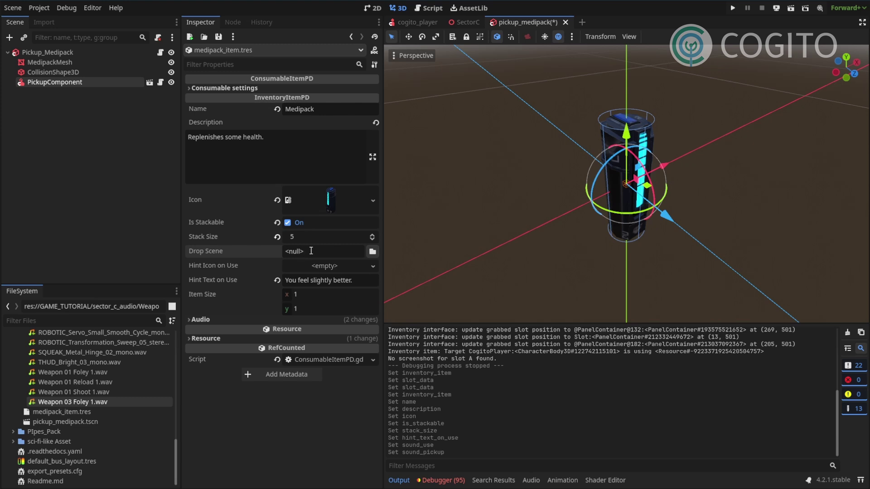
pyautogui.click(547, 22)
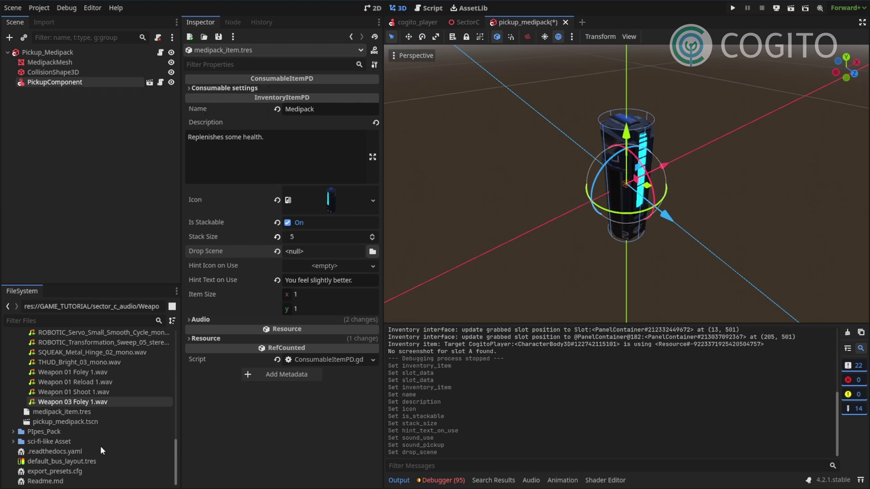
pyautogui.click(73, 412)
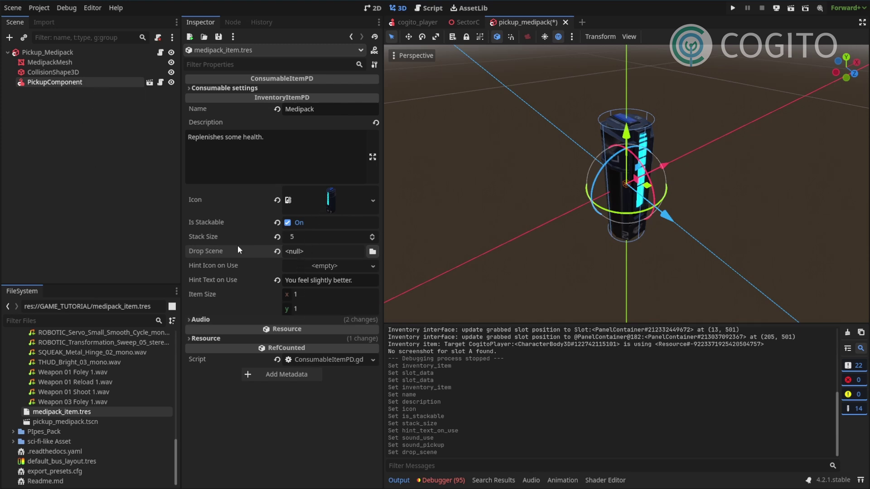
pyautogui.scroll(1, 127, 384)
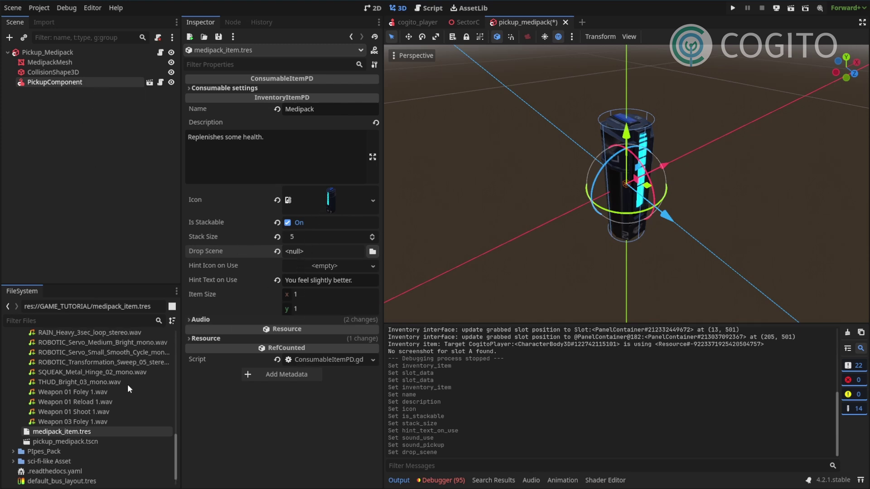
pyautogui.click(57, 441)
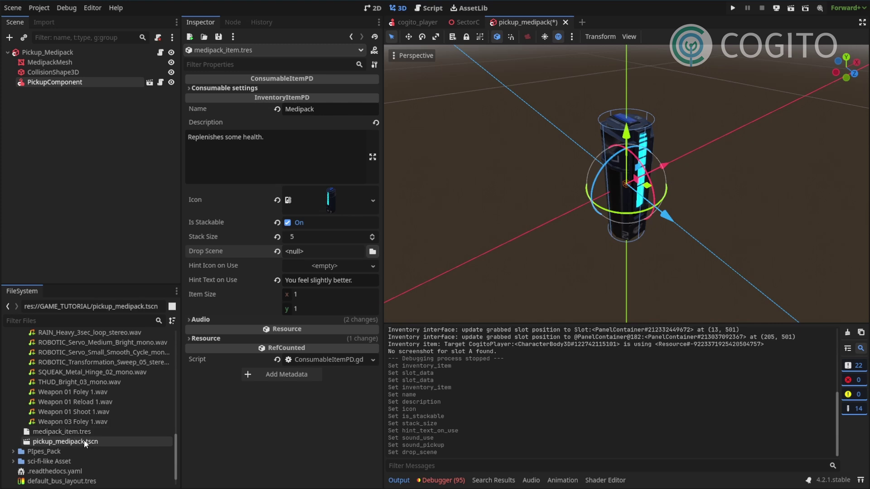
pyautogui.moveTo(83, 439); pyautogui.dragTo(316, 254)
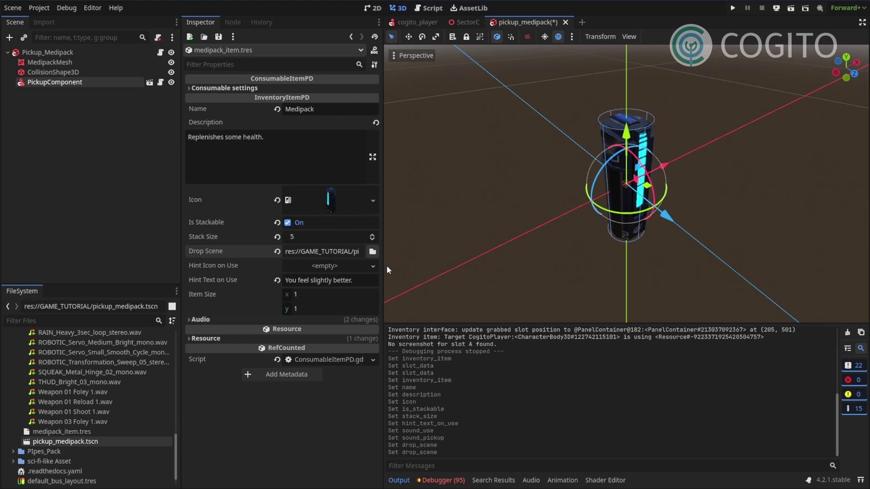
# In the item's Consumable settings, set Attribute Name to health and Attribute Change Amount to 15, and save
pyautogui.click(237, 88)
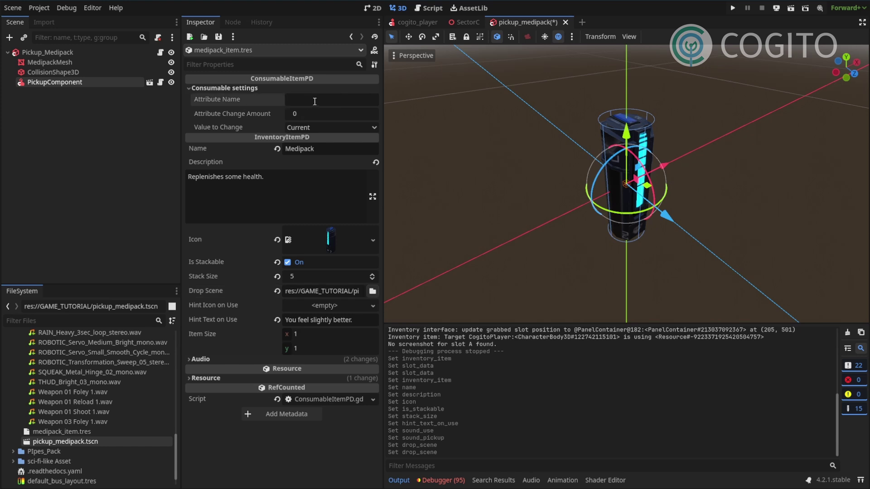
pyautogui.write('h')
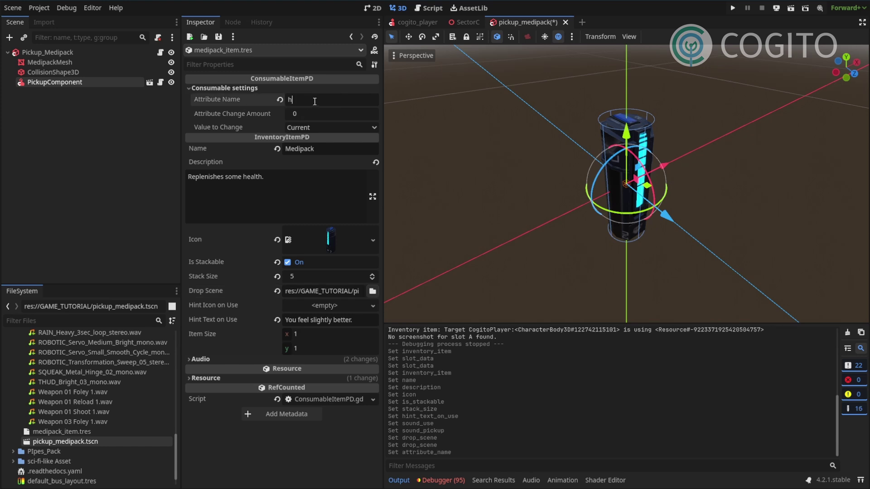
pyautogui.write('ealth')
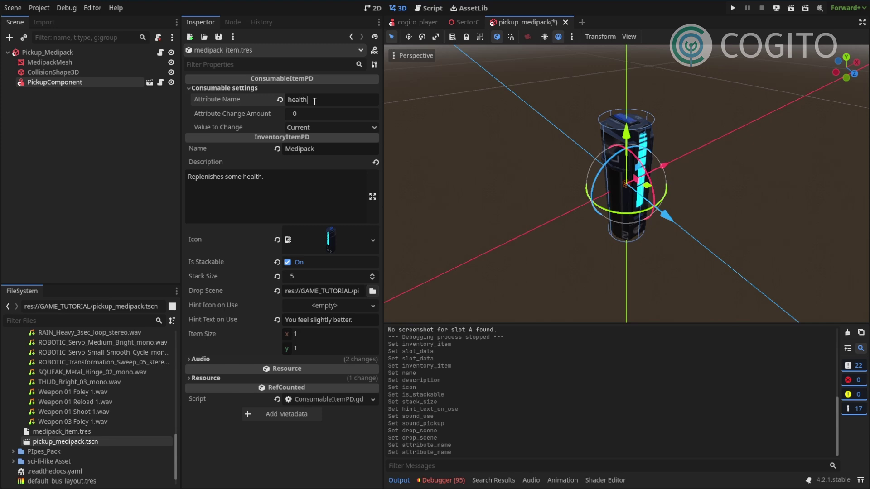
pyautogui.click(304, 112)
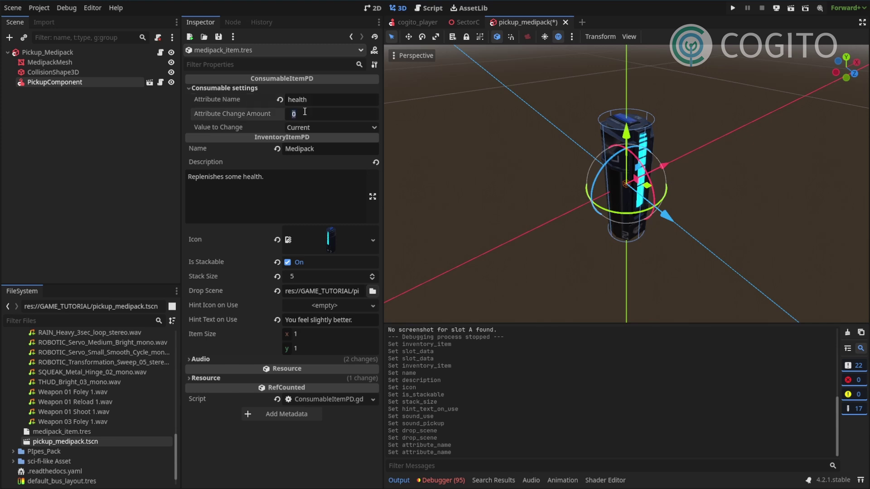
pyautogui.write('15')
pyautogui.press('Return')
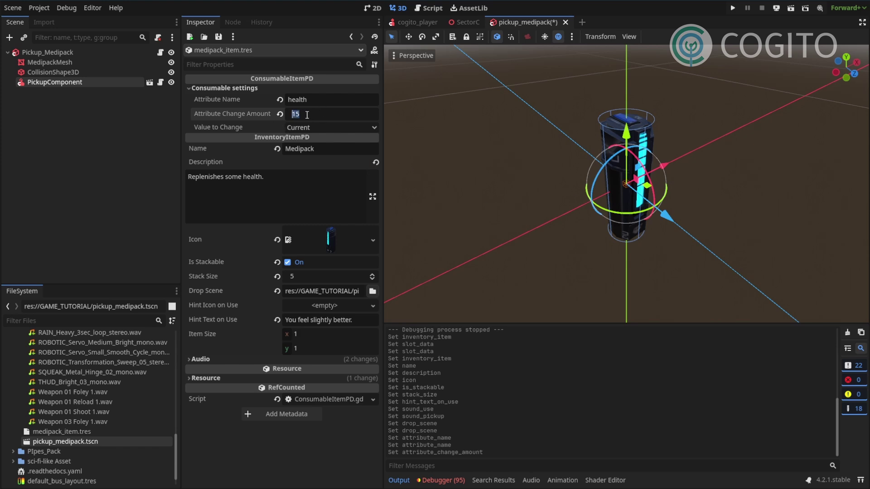
pyautogui.click(299, 186)
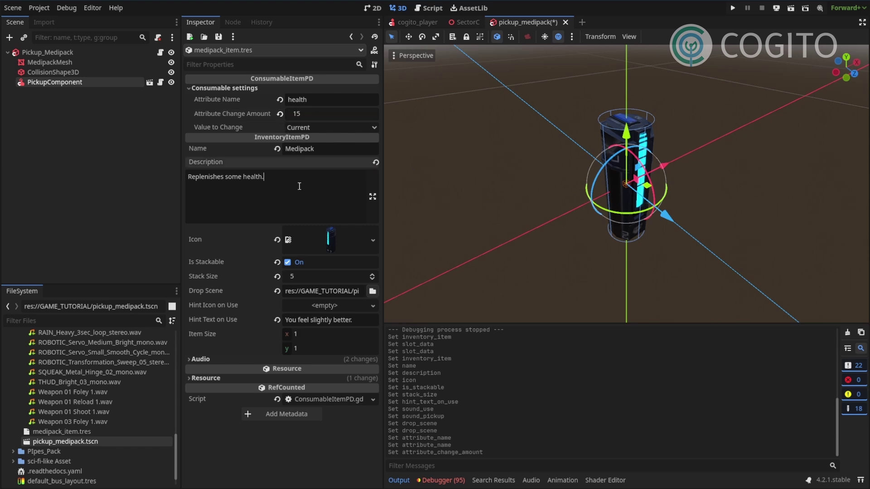
pyautogui.hotkey('ctrl', 's')
# Turn on Local to Scene for the PickupComponent's Slot Data resource and save the medipack scene
pyautogui.click(99, 149)
pyautogui.click(69, 85)
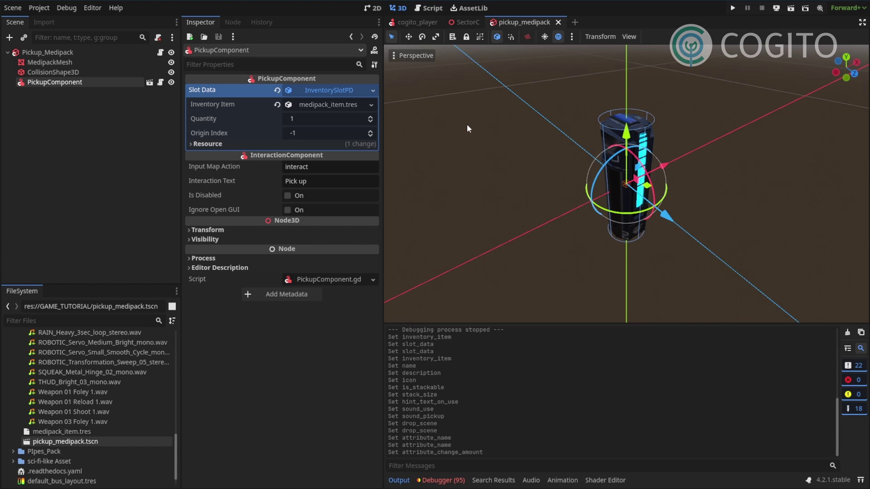
pyautogui.click(234, 144)
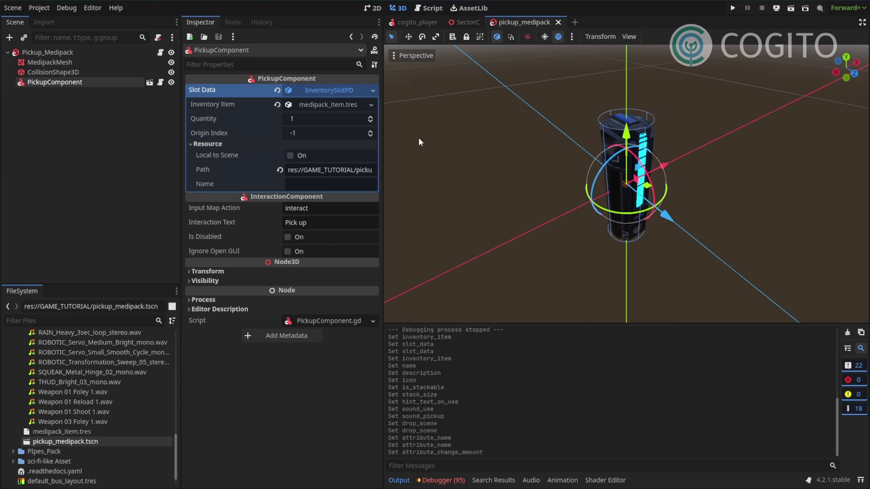
pyautogui.click(289, 155)
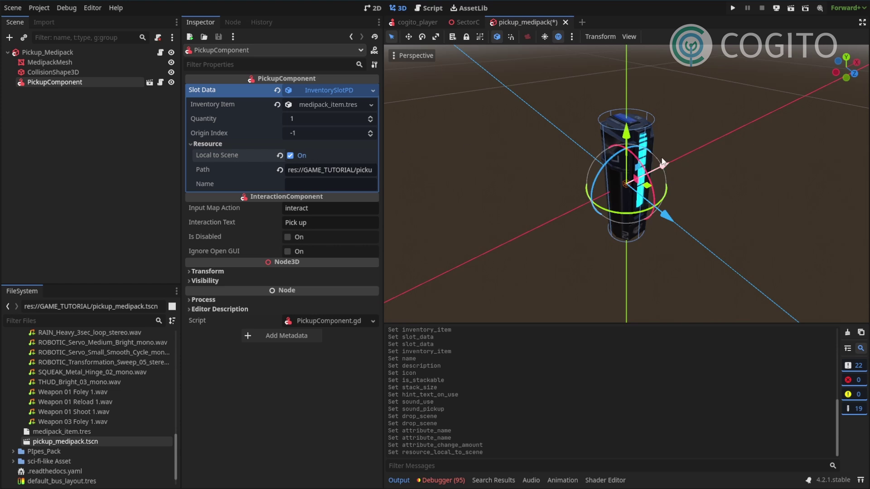
pyautogui.moveTo(662, 163); pyautogui.dragTo(662, 157, button='middle')
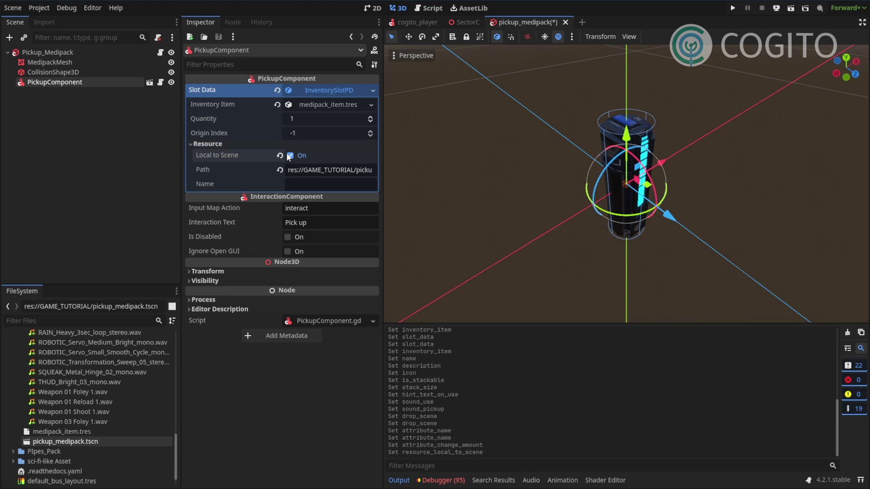
pyautogui.hotkey('ctrl', 's')
# In the SectorC scene, duplicate Pickup_Medipack, move the copy beside the original on the floor and rotate it about its vertical axis
pyautogui.click(86, 51)
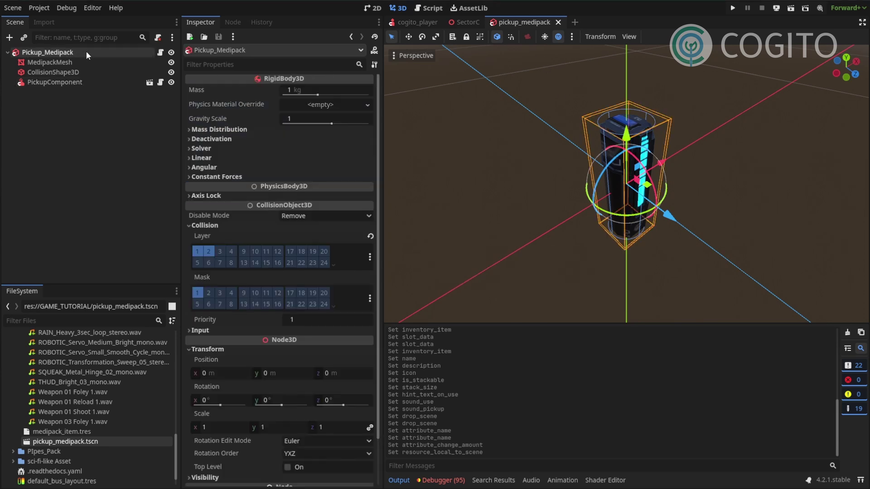
pyautogui.moveTo(460, 24)
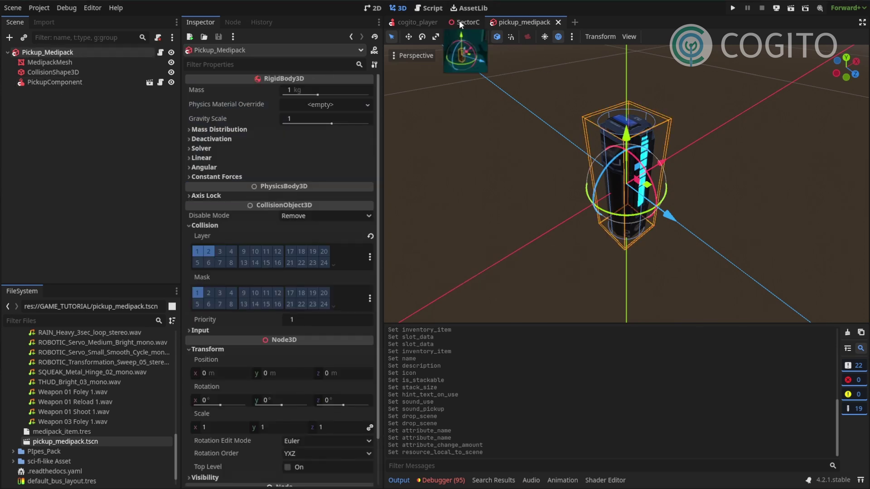
pyautogui.click(465, 22)
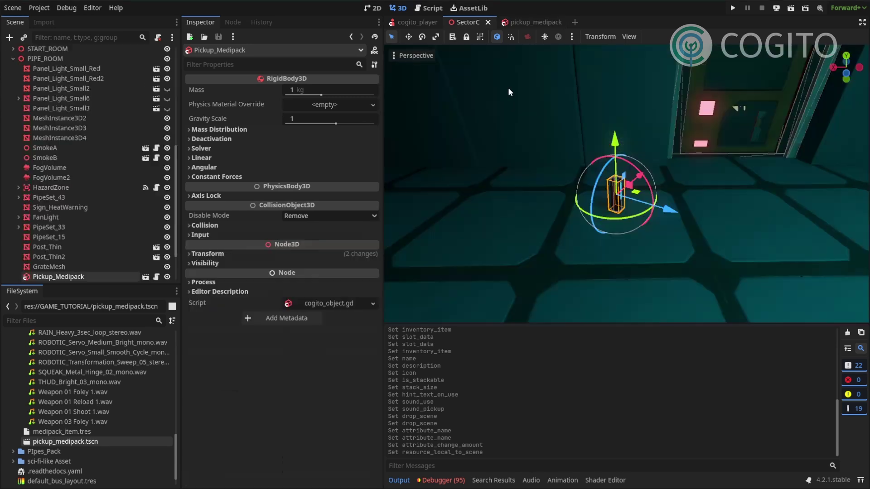
pyautogui.moveTo(599, 131); pyautogui.dragTo(627, 187, button='middle')
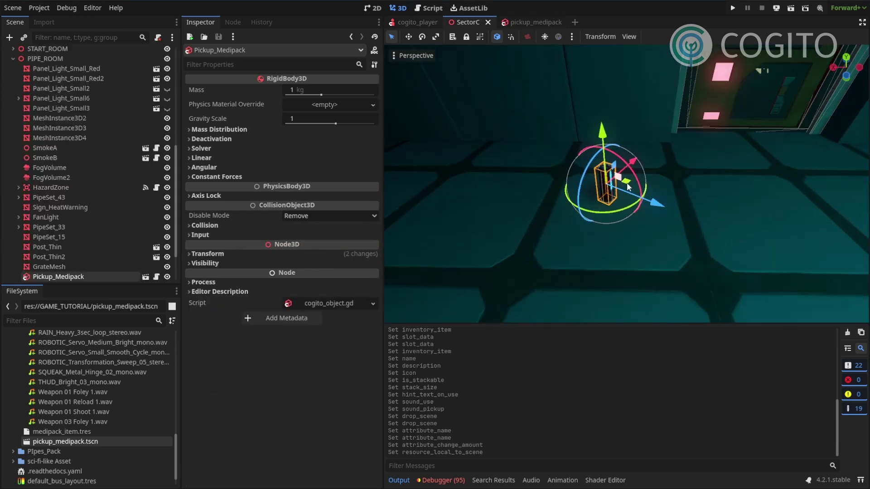
pyautogui.hotkey('ctrl', 'd')
pyautogui.moveTo(626, 182); pyautogui.dragTo(622, 202)
pyautogui.hotkey('ctrl', 'z')
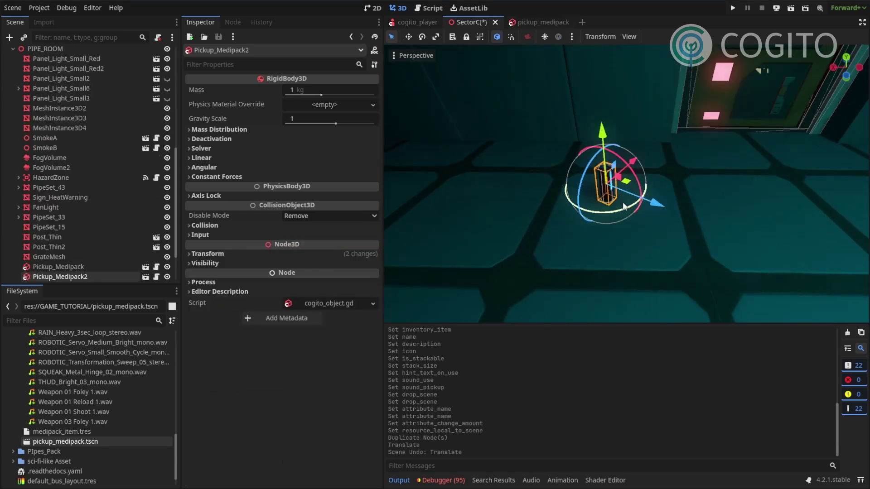
pyautogui.moveTo(633, 166); pyautogui.dragTo(610, 185)
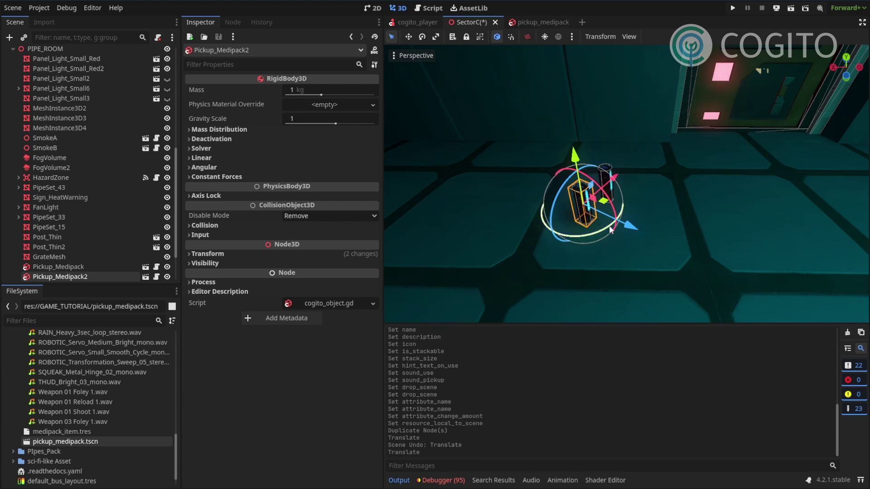
pyautogui.moveTo(614, 218); pyautogui.dragTo(575, 239)
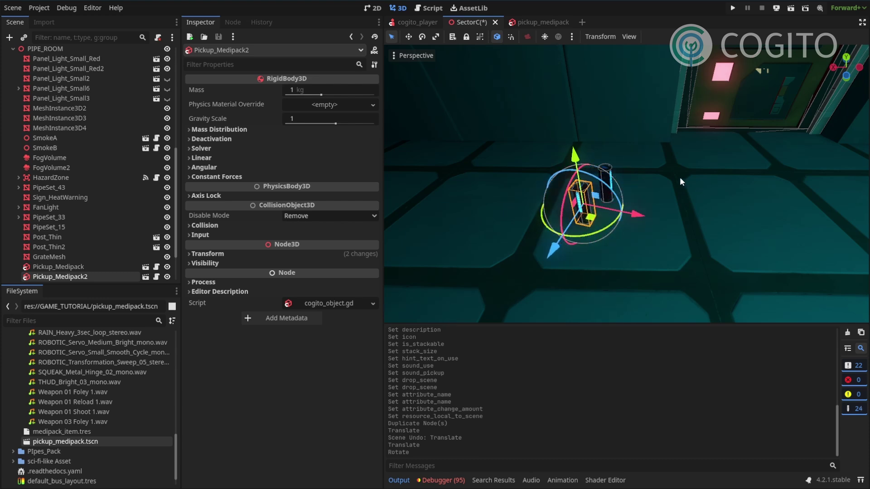
pyautogui.moveTo(680, 181); pyautogui.dragTo(696, 111, button='middle')
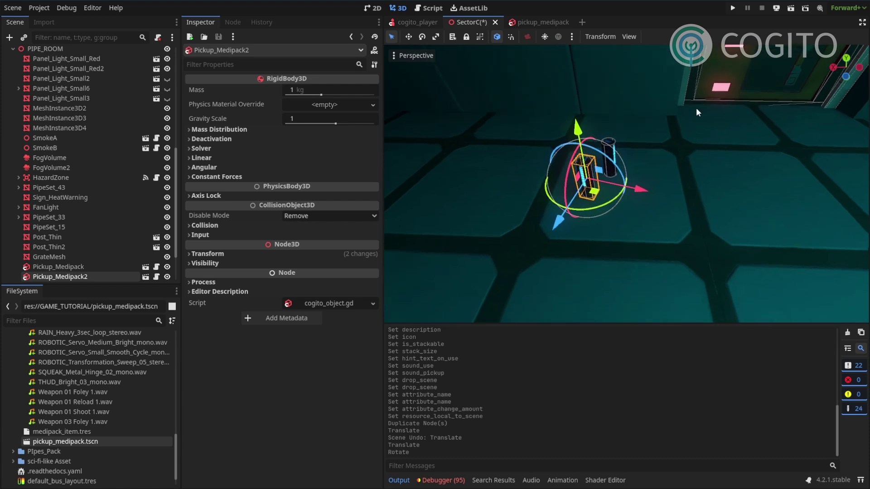
# Run the SectorC scene, walk to the two medipacks on the floor and pick up both
pyautogui.click(789, 9)
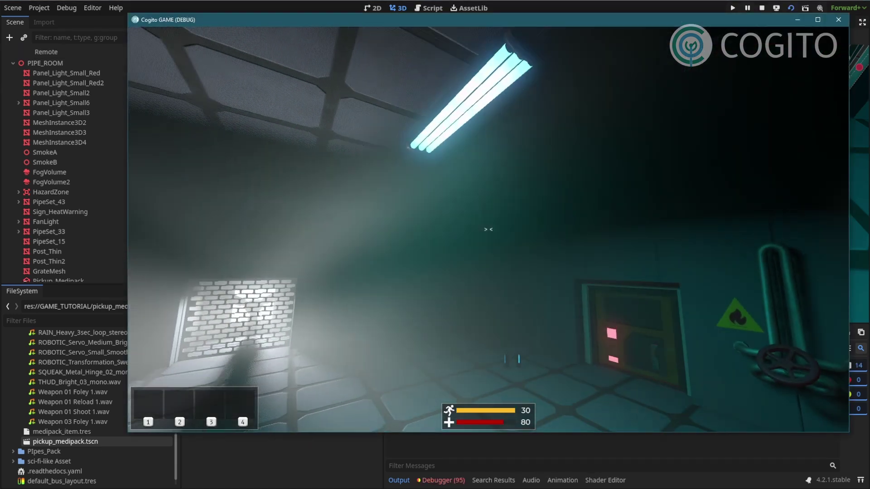
pyautogui.press('w')
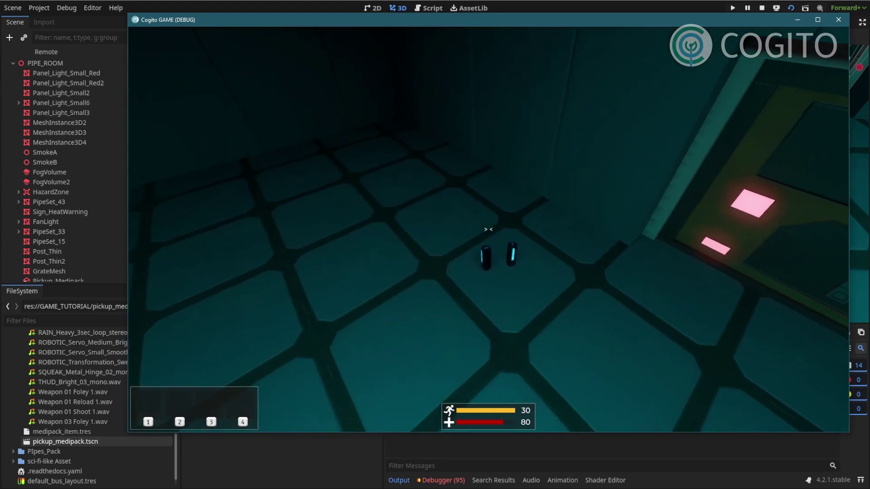
pyautogui.press('w')
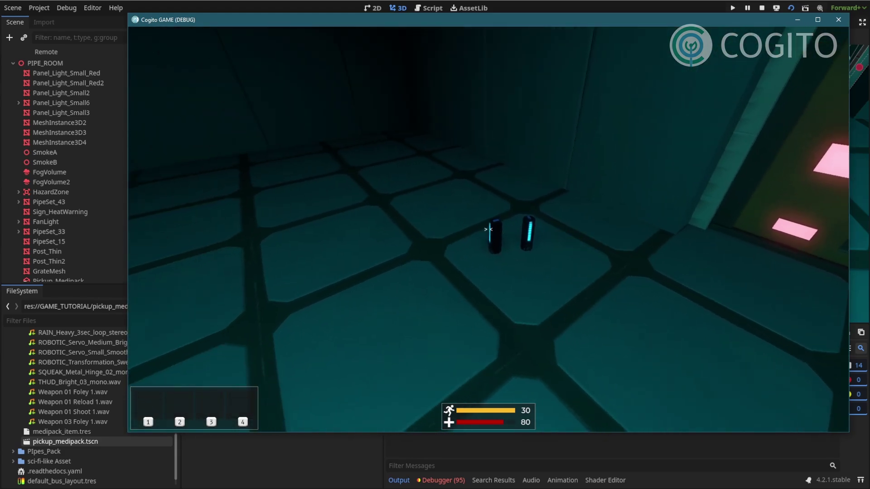
pyautogui.moveTo(489, 229)
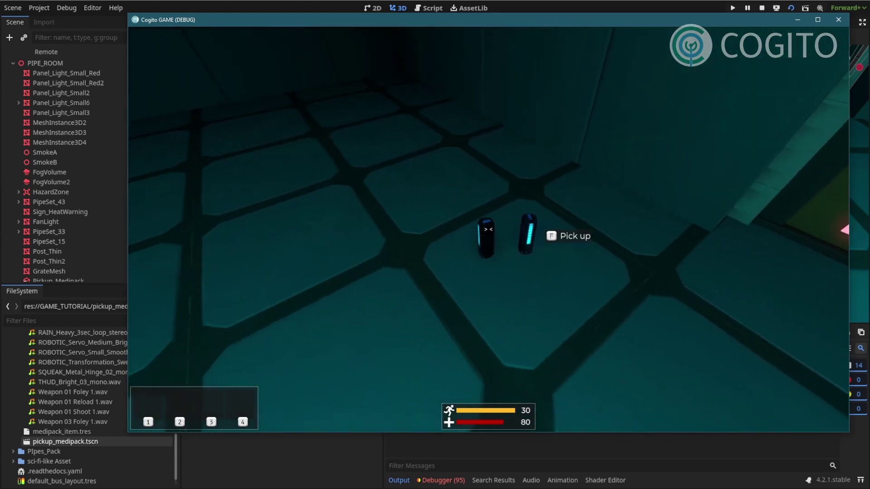
pyautogui.press('f')
pyautogui.press('f')
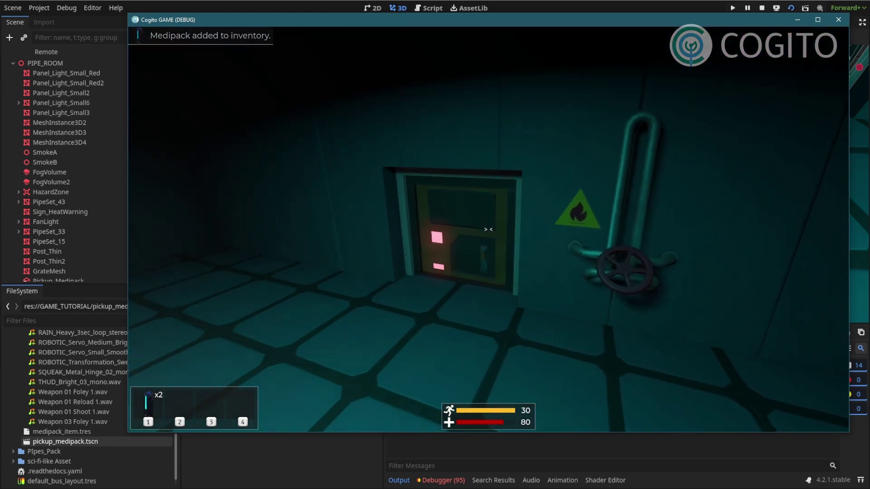
# Open the player inventory, split the medipack stack into single items and drop one into the room
pyautogui.press('Tab')
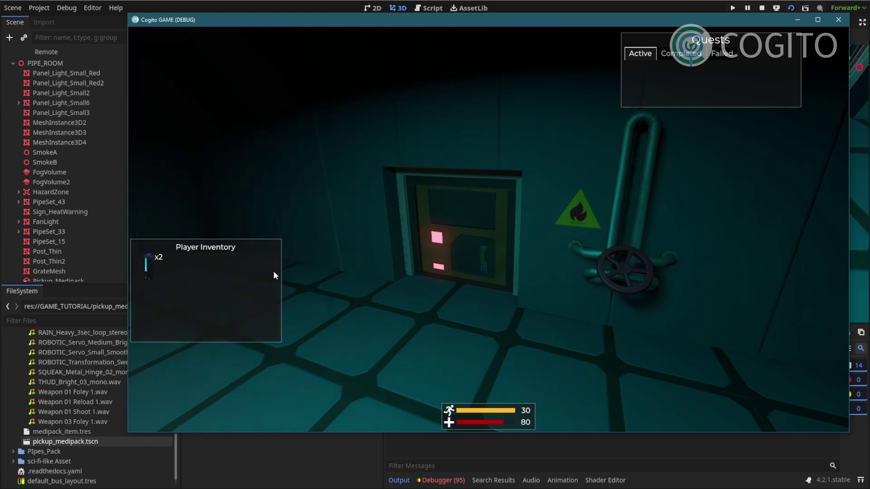
pyautogui.moveTo(161, 268)
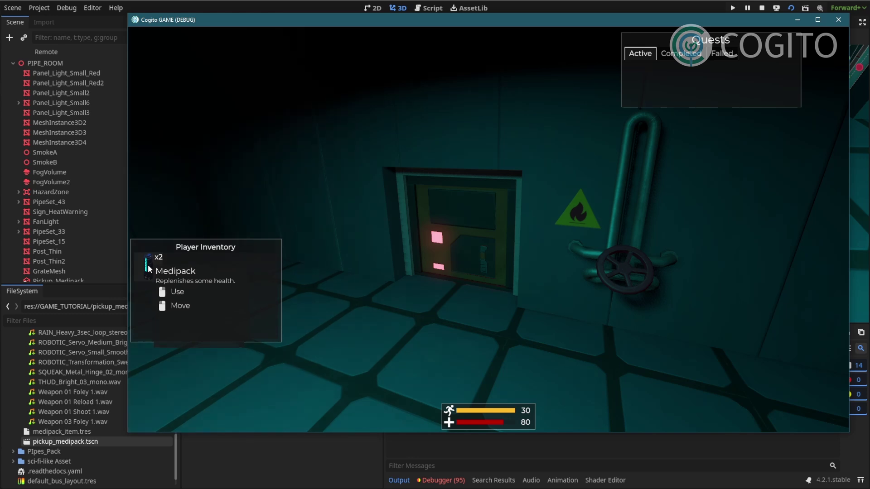
pyautogui.click(148, 270)
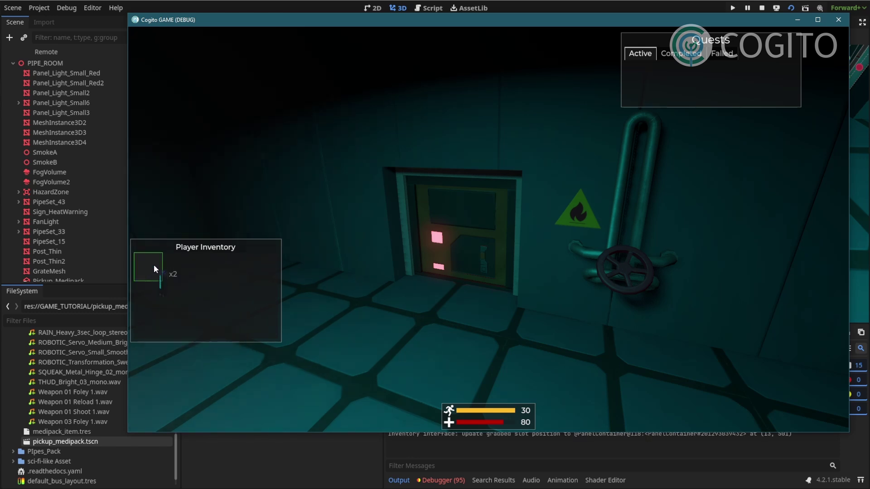
pyautogui.rightClick(208, 270)
pyautogui.rightClick(234, 265)
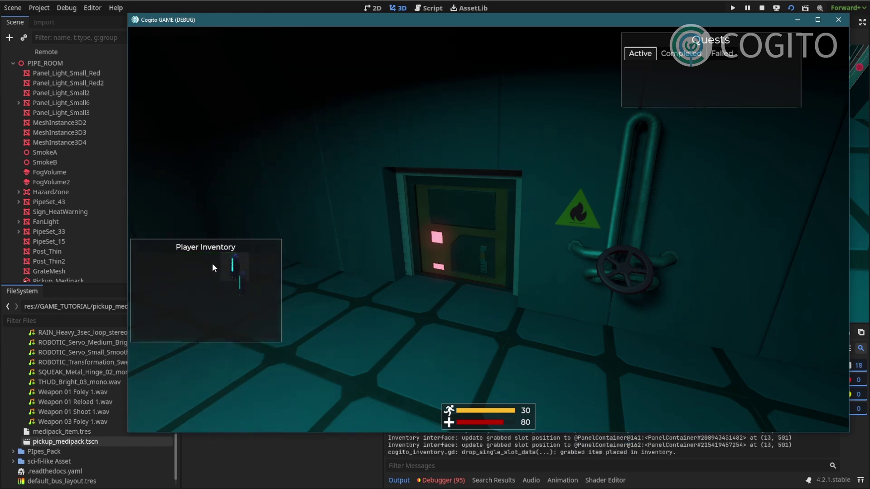
pyautogui.click(232, 267)
pyautogui.click(392, 245)
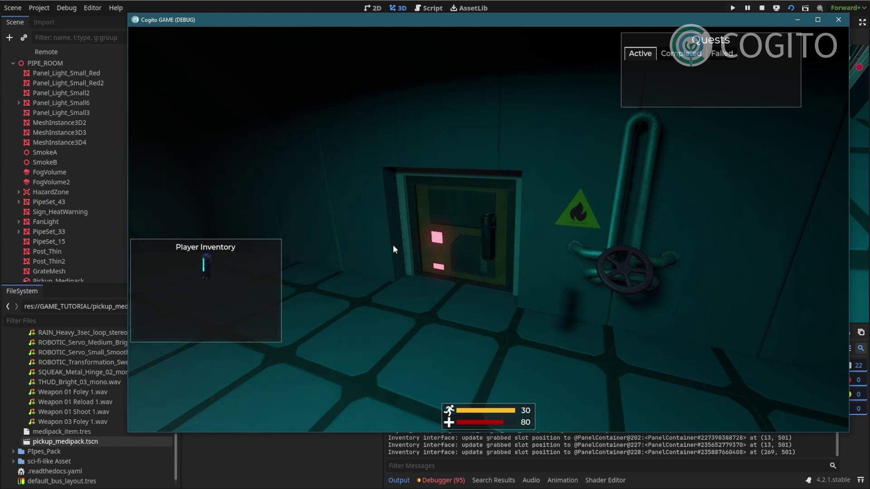
# Pick up the dropped medipack, use one medipack from the player inventory and close the inventory
pyautogui.press('Tab')
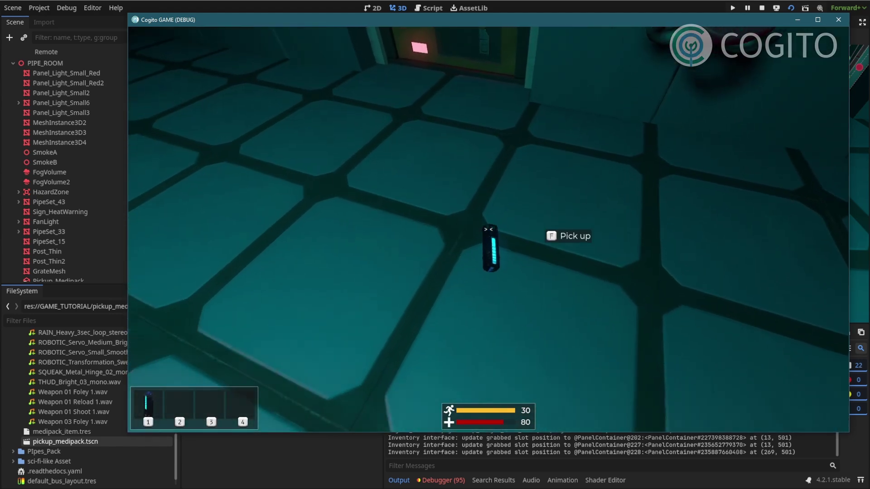
pyautogui.press('e')
pyautogui.press('Tab')
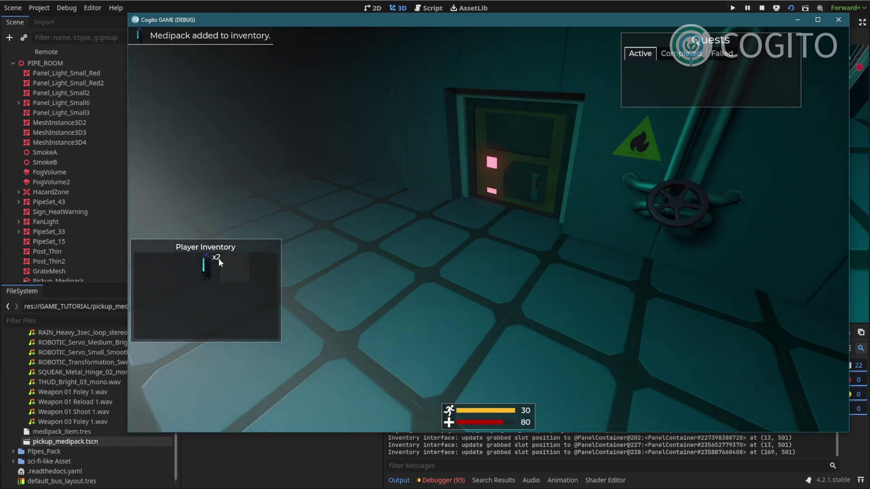
pyautogui.rightClick(217, 262)
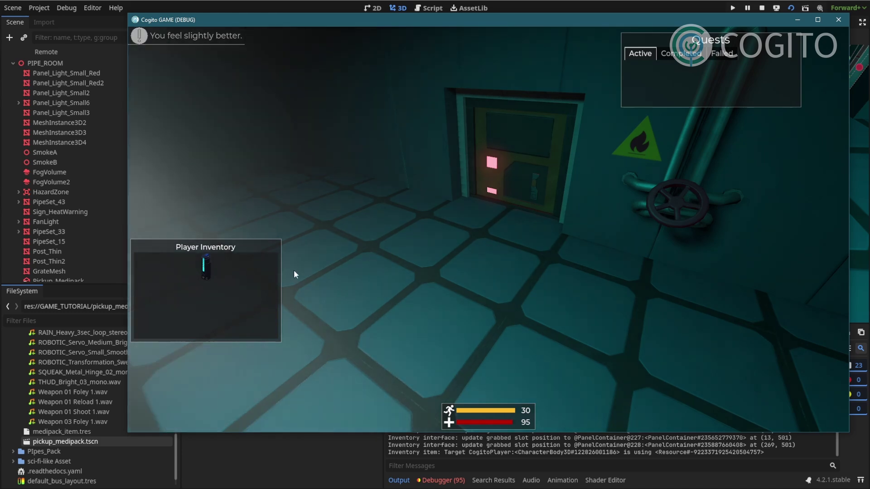
pyautogui.press('Tab')
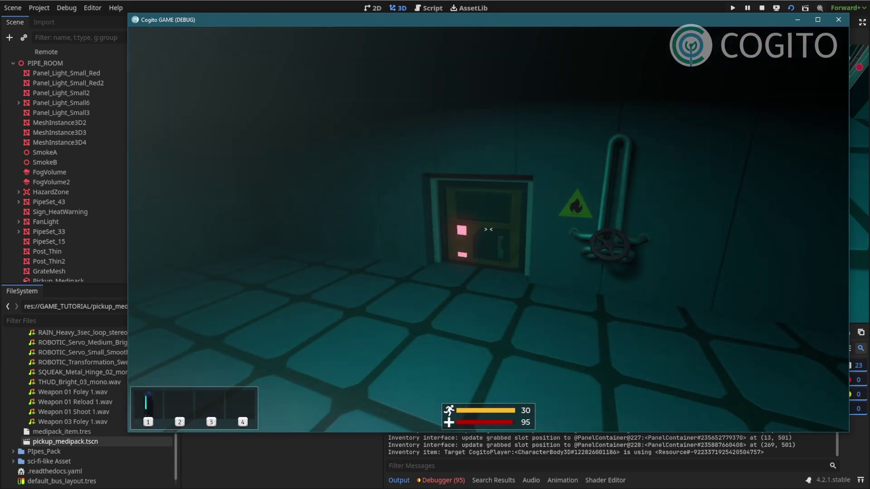